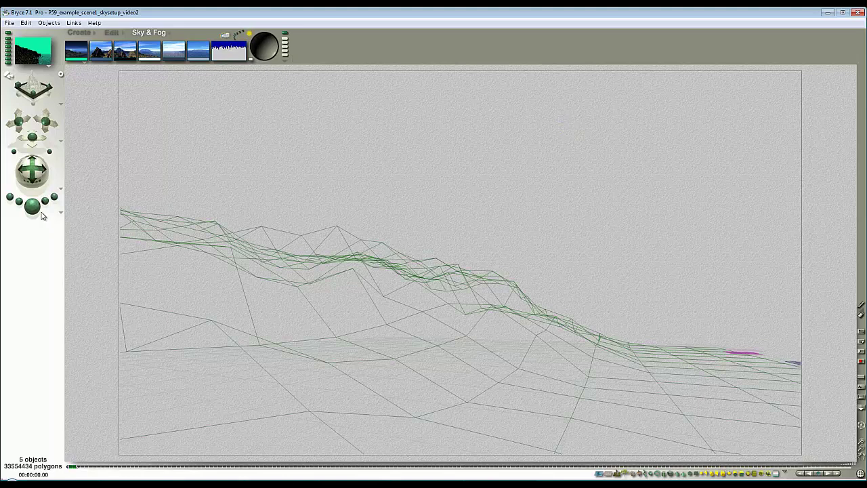
Step: Render the scene briefly as a test, stop the render, and select the cliff terrain in the wireframe view
click(32, 205)
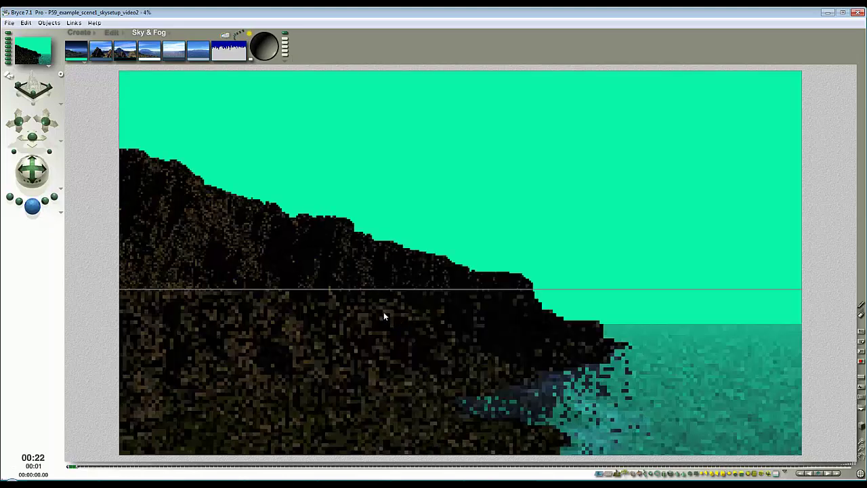
click(447, 296)
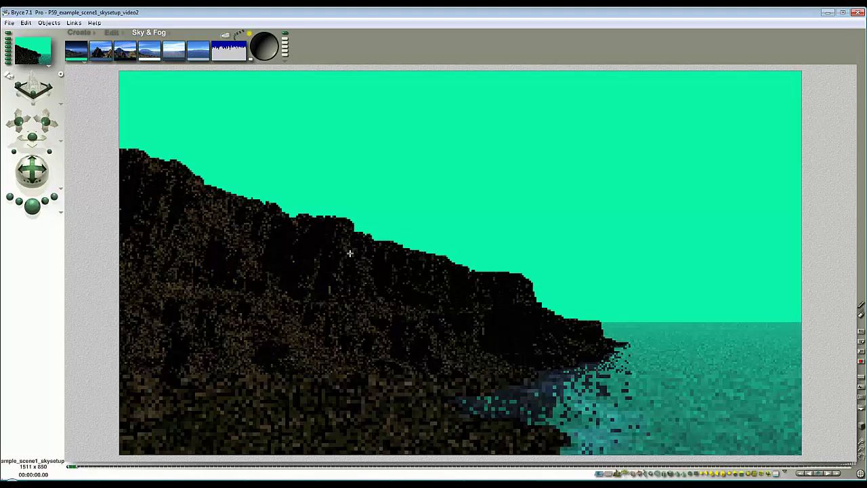
key(Escape)
ctrl+click(409, 267)
click(440, 279)
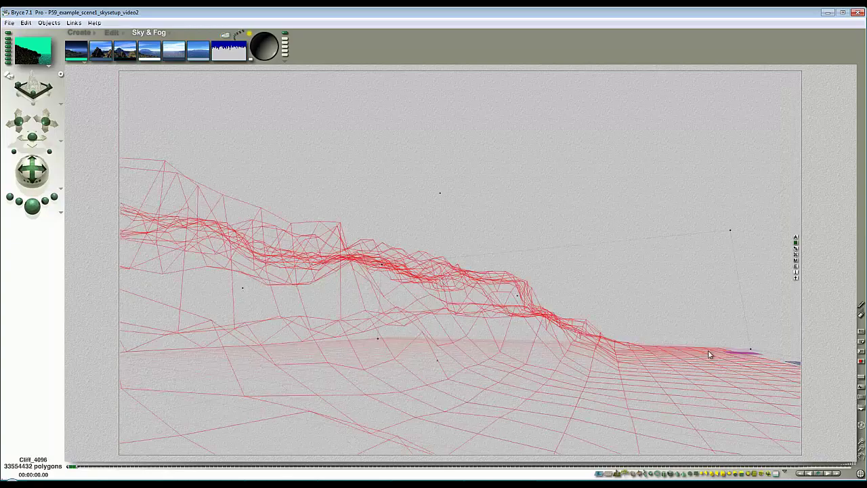
Step: Replace the cliff terrain's textured material with plain grey at Diffusion 100, without ambience or bump, and render the scene
click(796, 267)
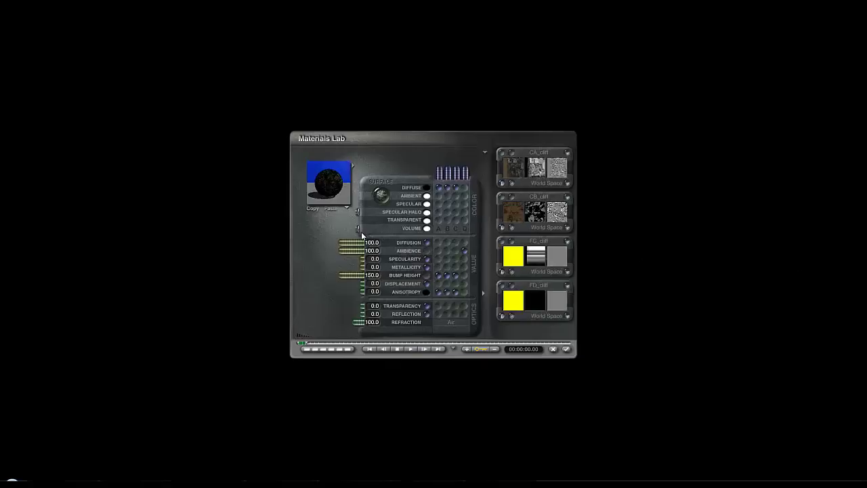
click(566, 349)
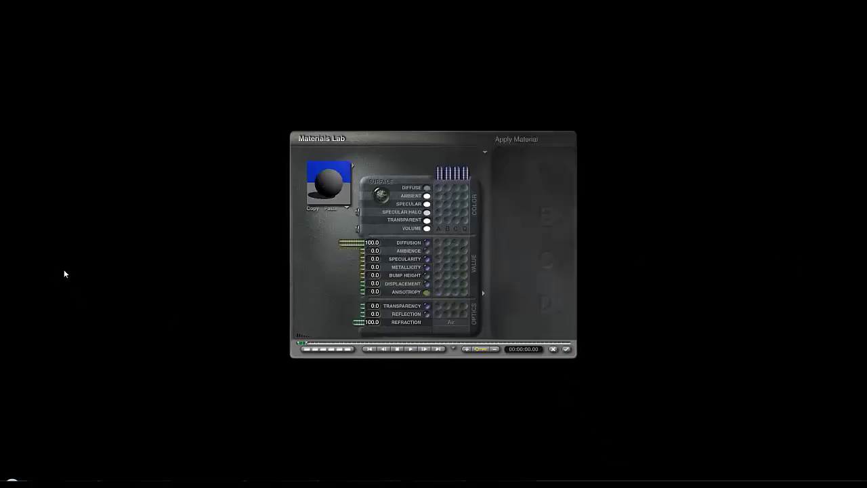
click(31, 207)
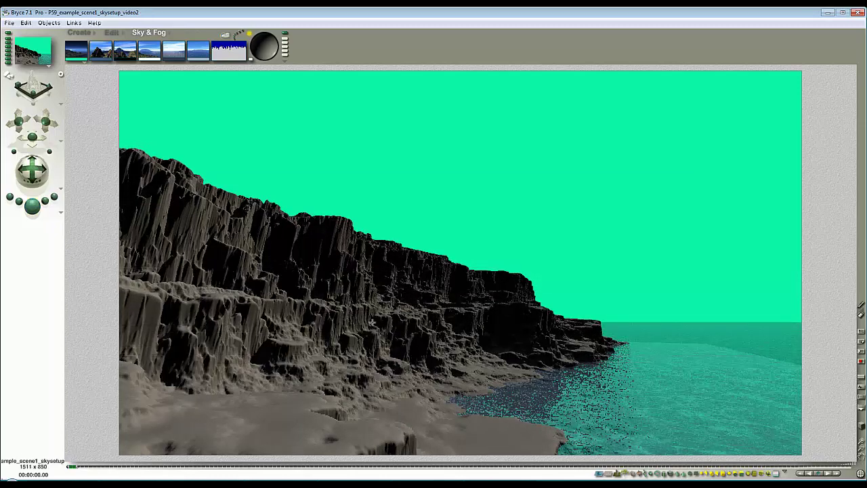
click(355, 286)
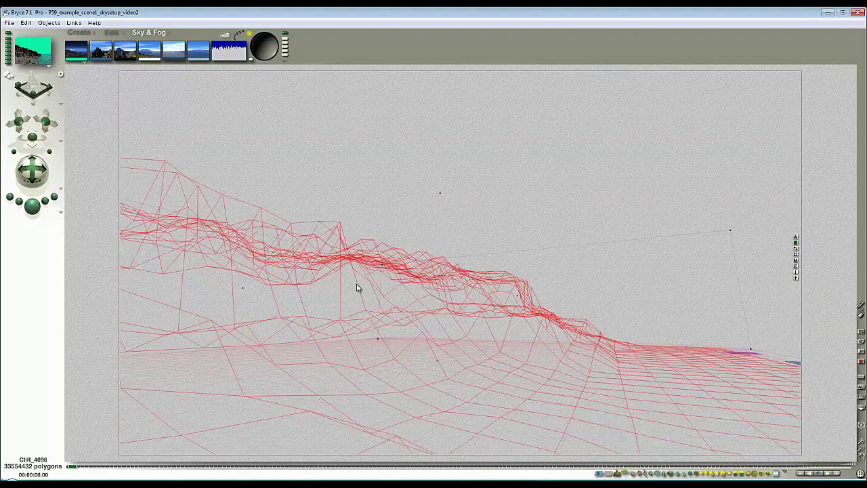
Step: Set the sun shadow intensity to 100 and the sun's diffuse intensity to 0 in the Sky Lab, and render the scene
click(225, 36)
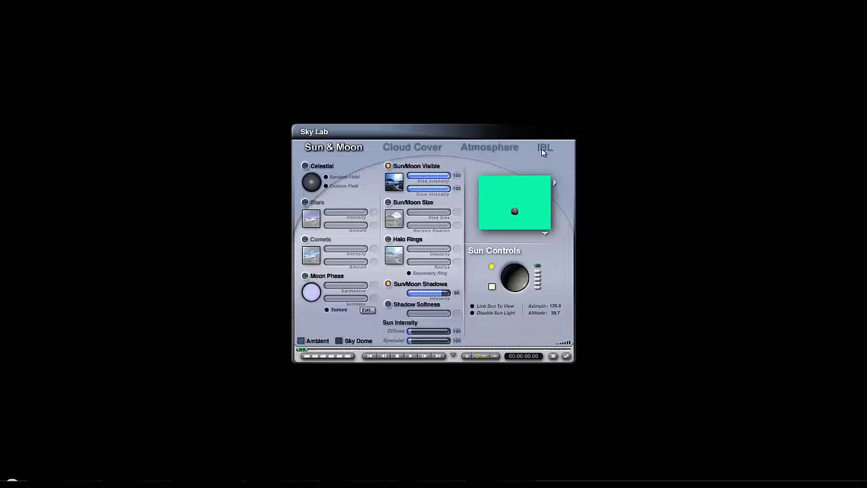
click(439, 294)
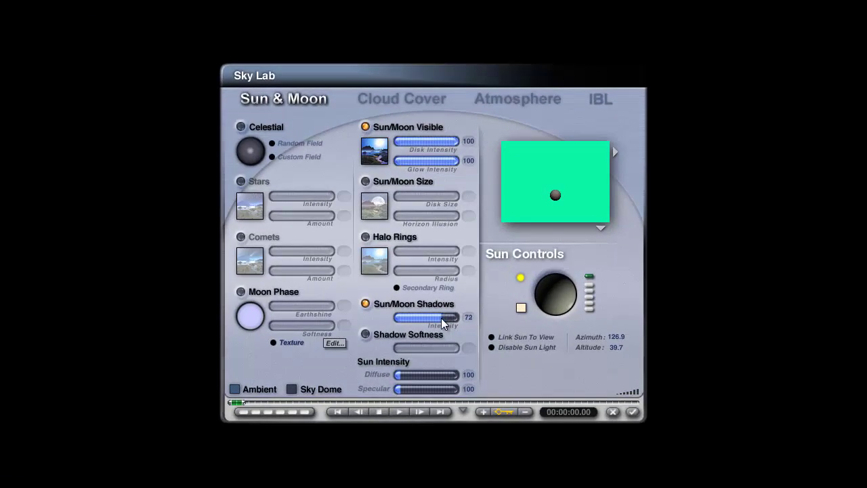
drag(441, 318, 460, 317)
click(470, 374)
text(0)
key(Return)
click(600, 227)
click(620, 240)
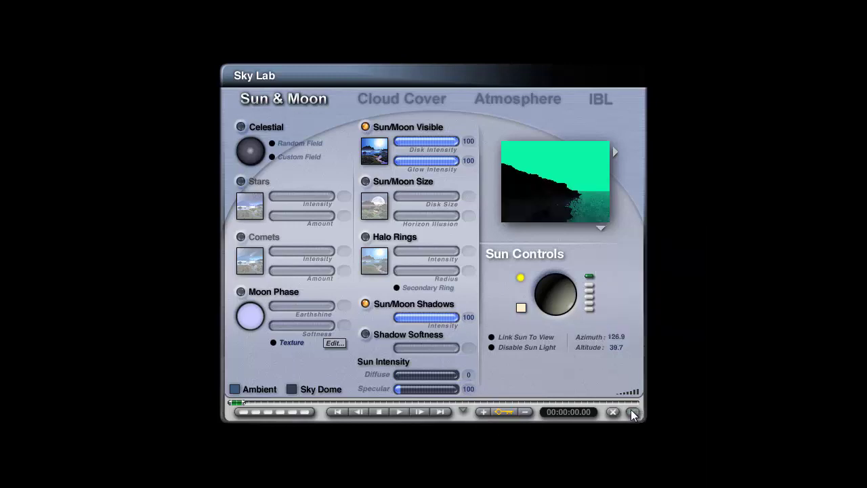
click(632, 412)
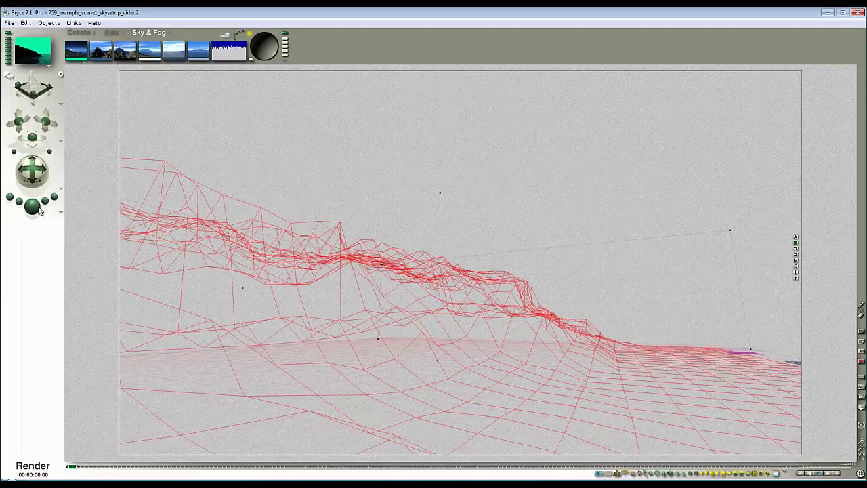
click(37, 208)
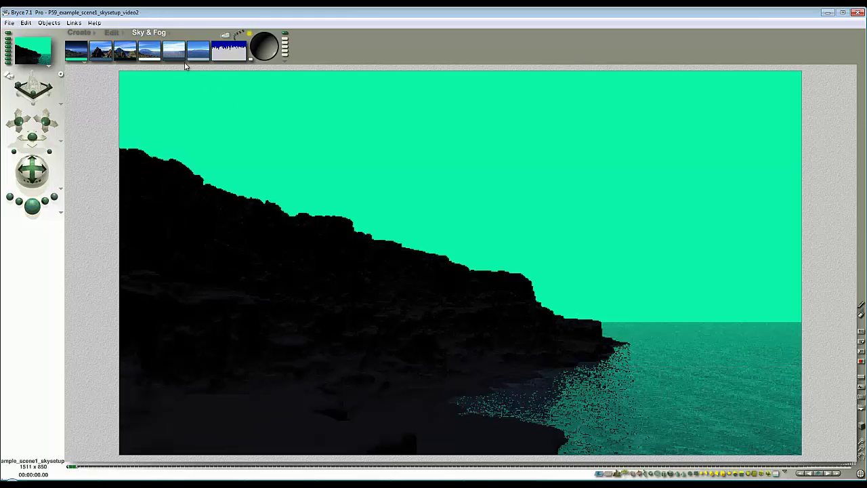
Step: Change the sky dome colour to red and render the scene
drag(179, 60, 175, 61)
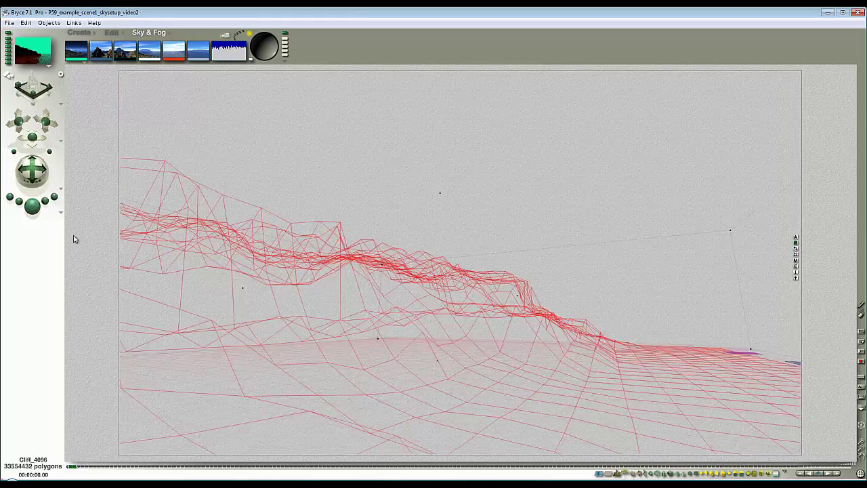
click(33, 216)
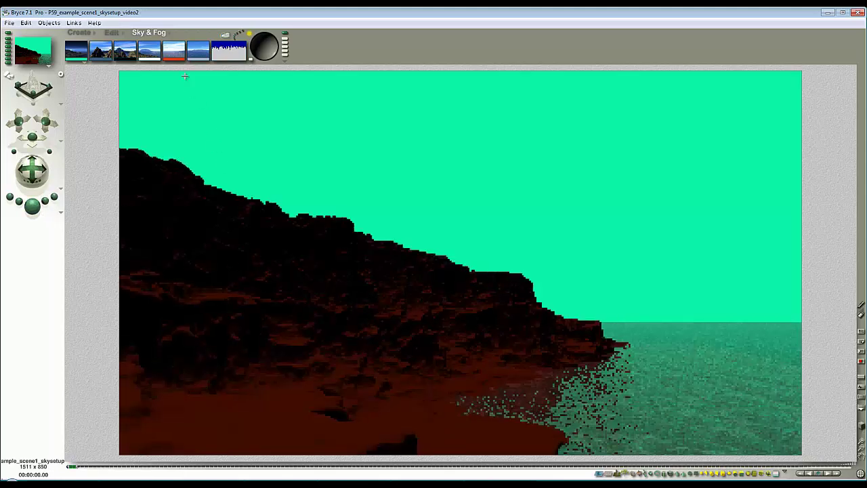
Step: Set the sky dome colour to black using its RGB values and render the scene
alt+click(181, 61)
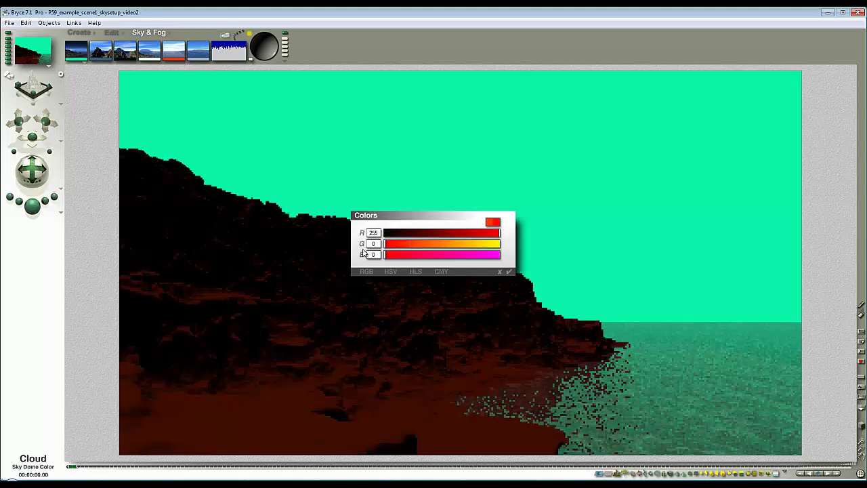
drag(404, 233, 326, 239)
click(507, 271)
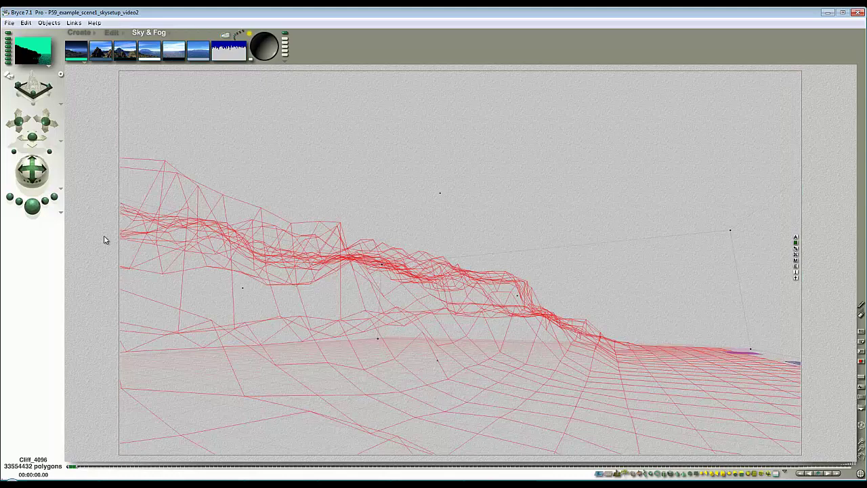
click(32, 206)
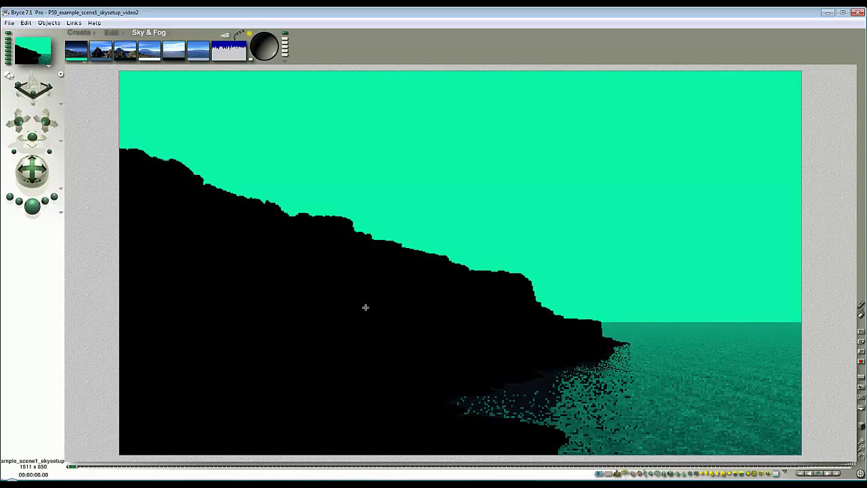
click(448, 285)
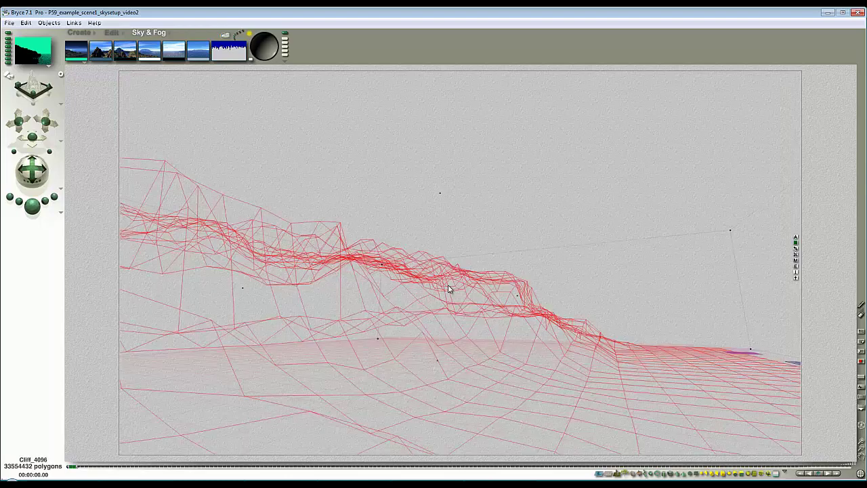
Step: Set the cliff material's Specularity to 100 and check its highlight on the preview sphere from several light angles
click(797, 265)
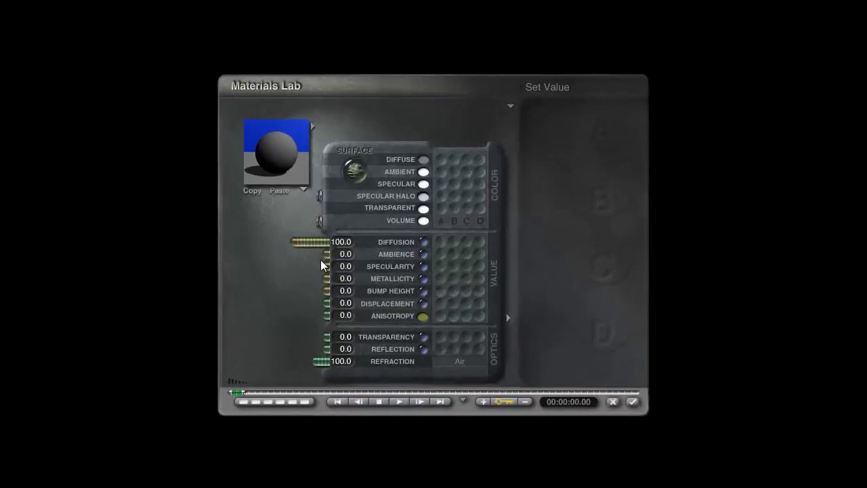
click(275, 146)
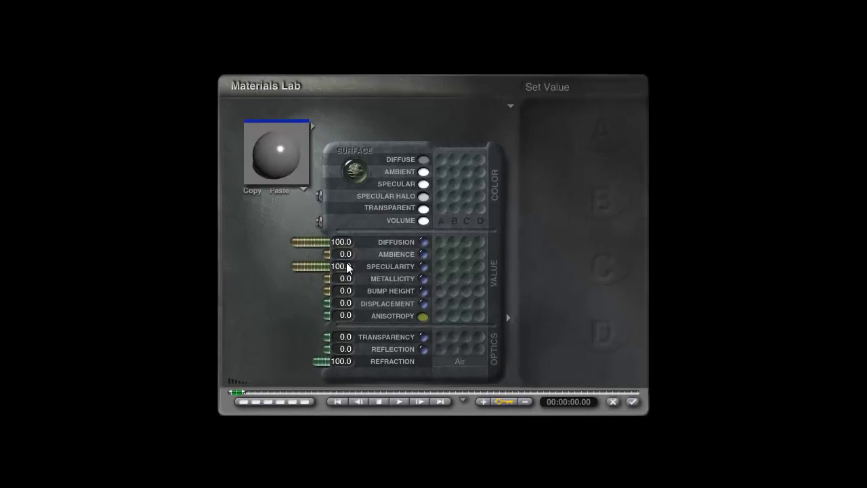
click(283, 146)
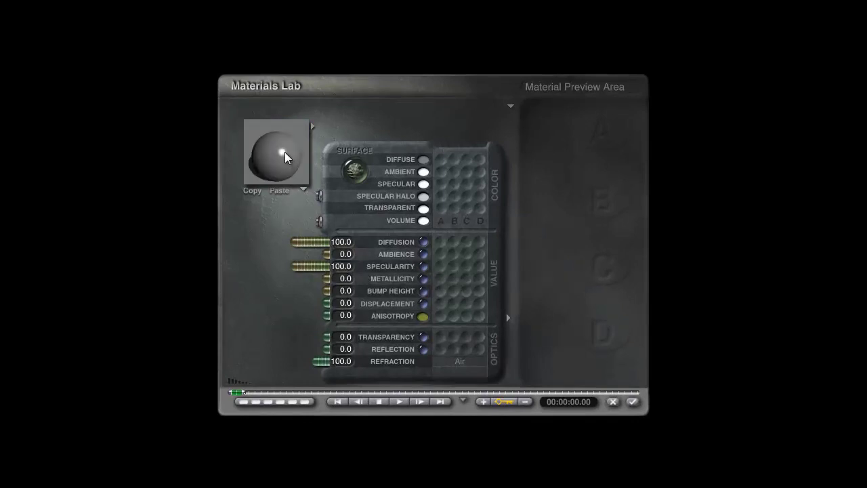
click(295, 162)
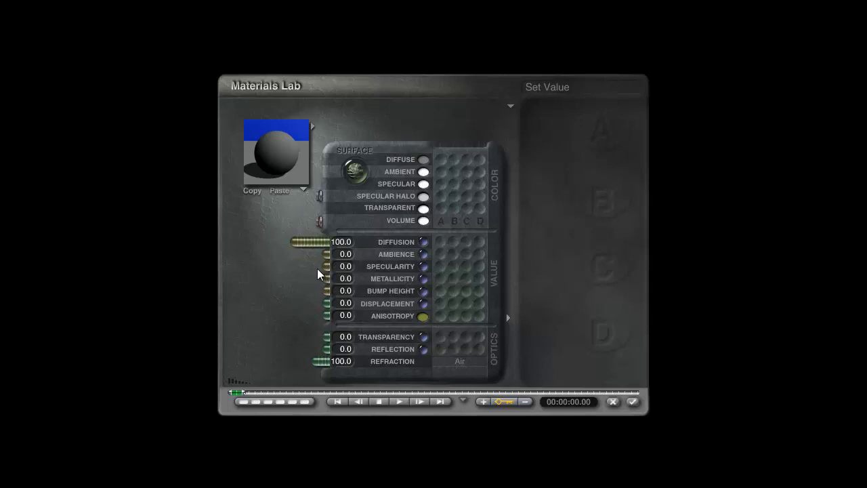
click(291, 168)
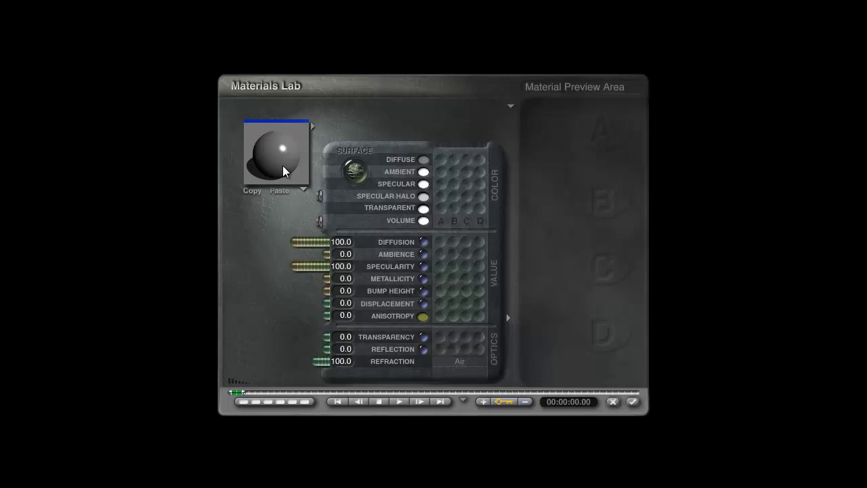
click(279, 165)
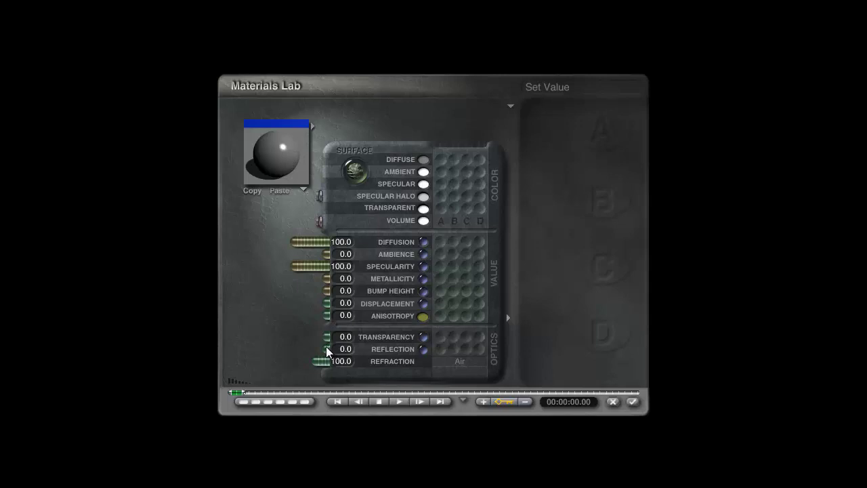
mouse_move(327, 349)
mouse_down()
mouse_move(295, 350)
mouse_move(328, 349)
mouse_up()
click(283, 150)
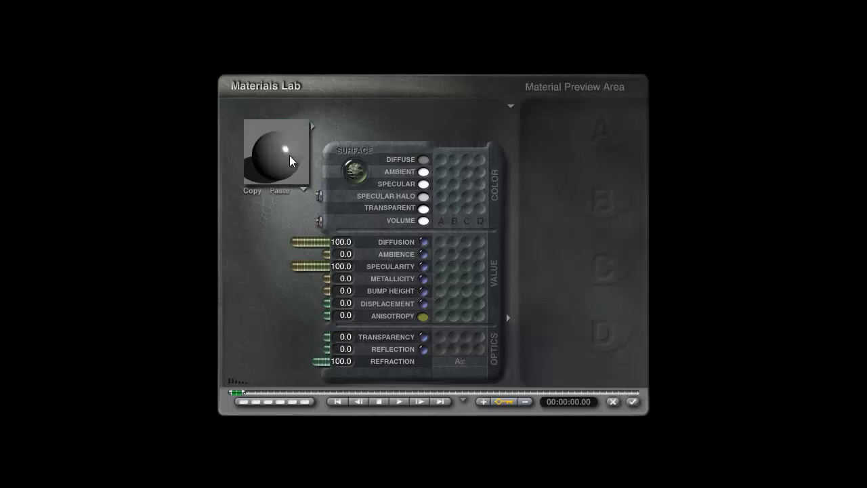
click(289, 155)
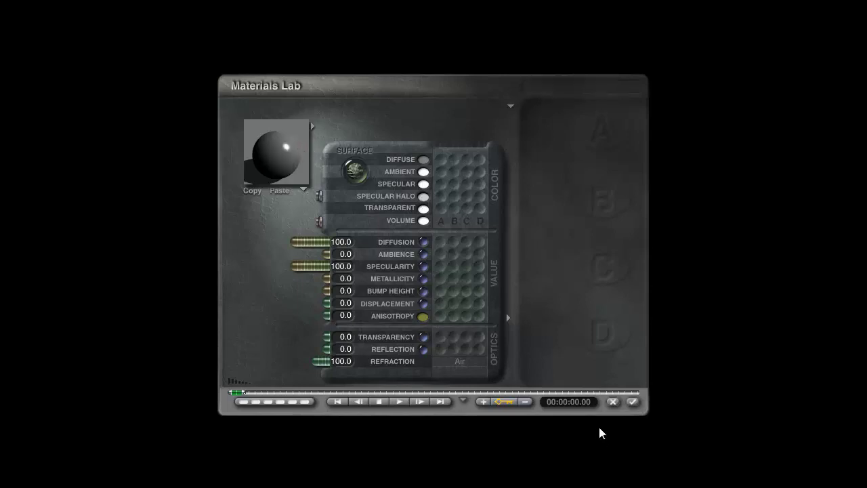
click(631, 401)
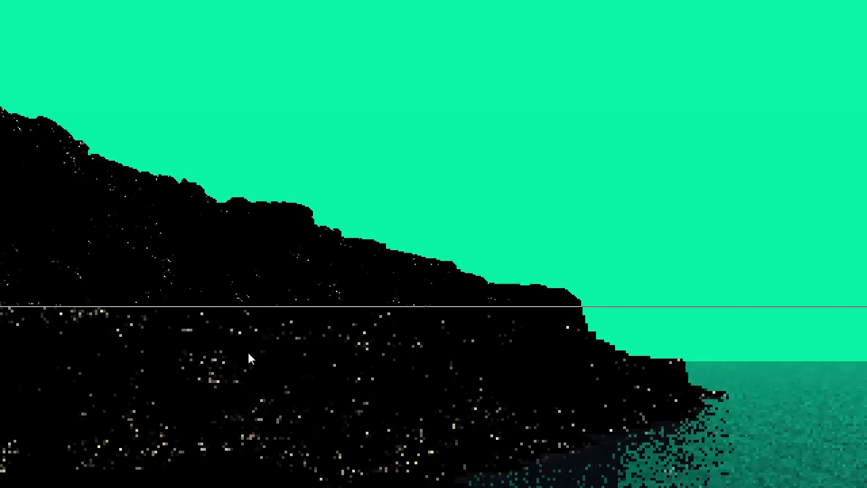
Step: Render three selected regions of the lower cliff to examine the specular highlights in finer detail
drag(455, 403, 366, 324)
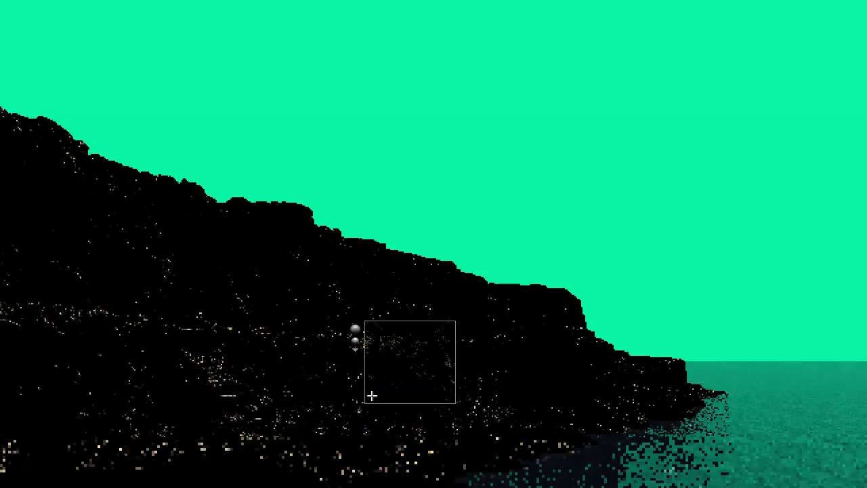
drag(363, 416, 283, 315)
drag(242, 423, 148, 299)
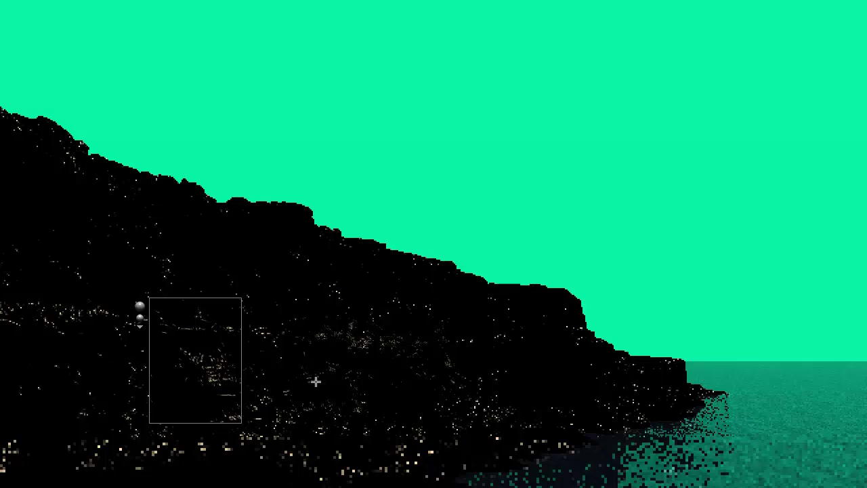
key(Escape)
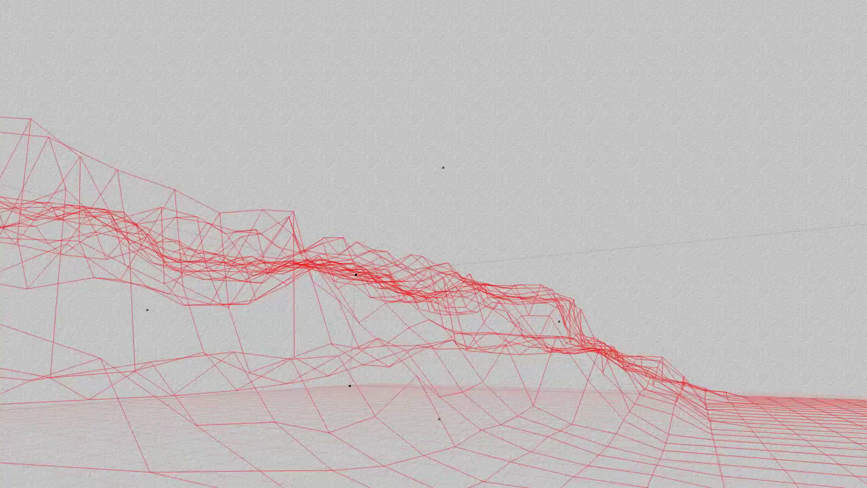
Step: Set the cliff material's Specular Halo colour to white and render the scene
key(ctrl+m)
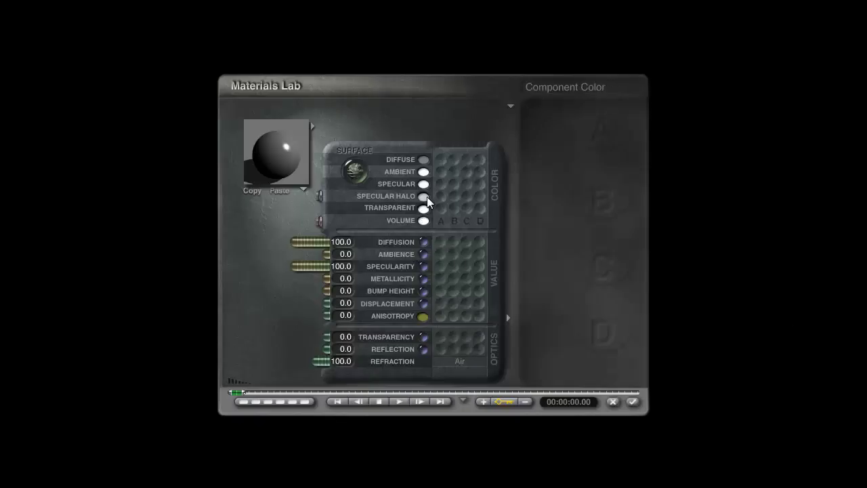
drag(425, 197, 426, 168)
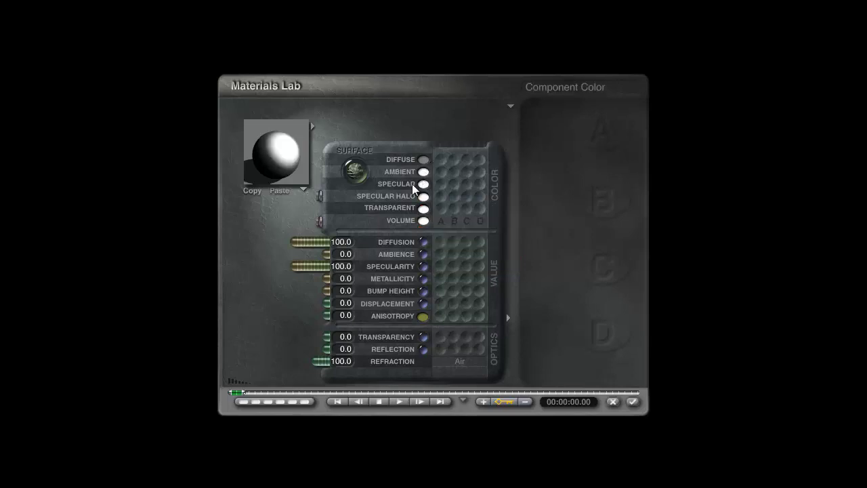
click(290, 162)
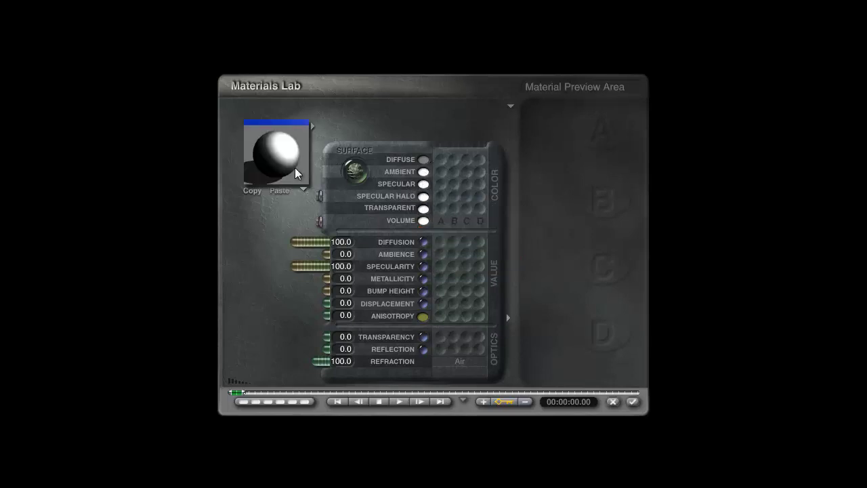
click(633, 402)
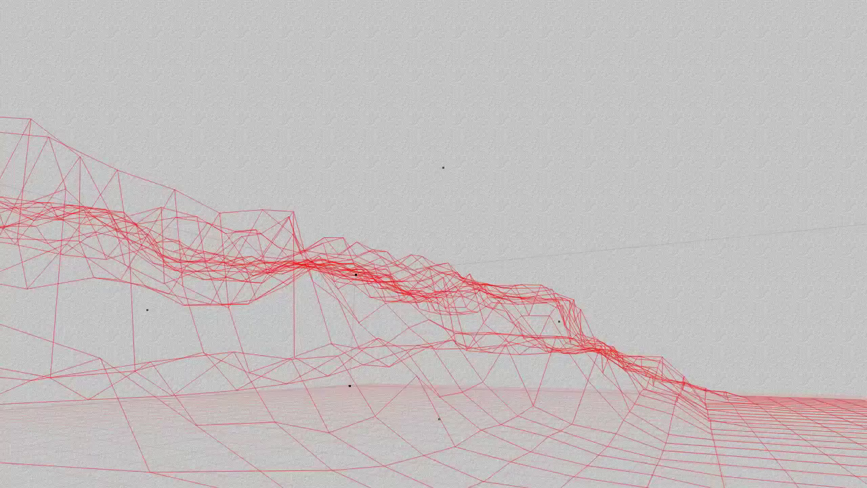
click(3, 383)
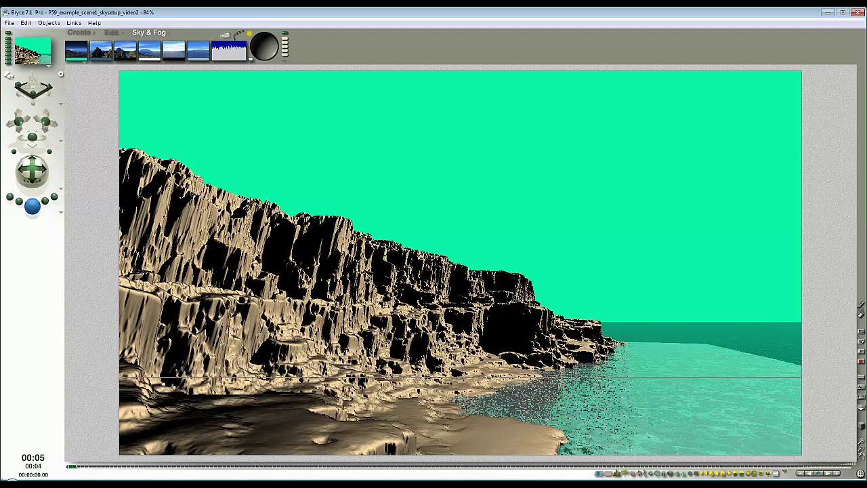
Step: Raise the cliff material's Specular Halo colour to the brightest white and render the scene
key(Escape)
click(794, 263)
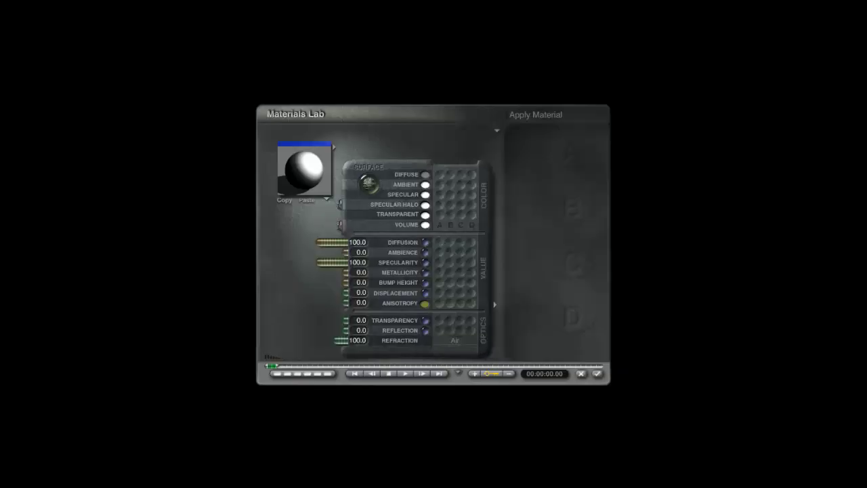
click(423, 198)
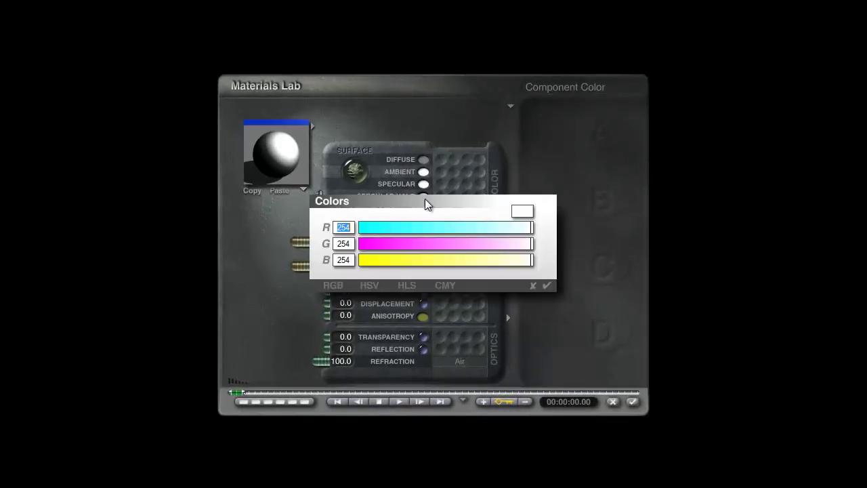
click(530, 243)
click(546, 285)
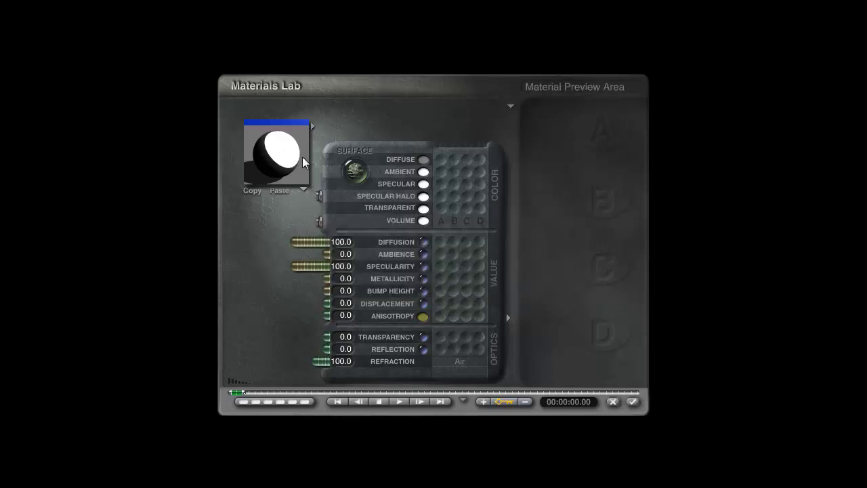
click(633, 401)
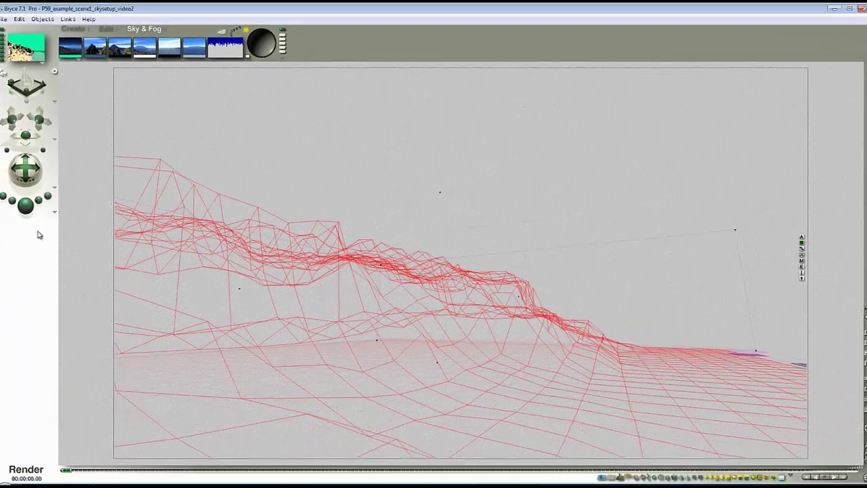
click(26, 205)
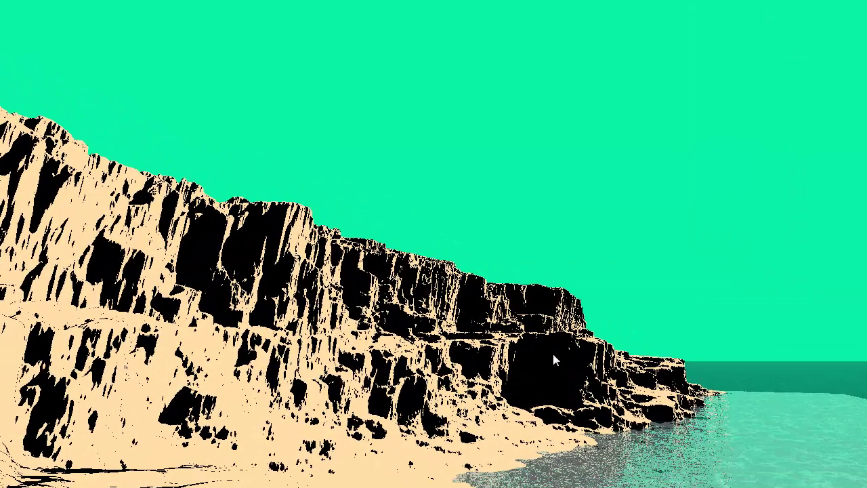
Step: Switch to the P59_example_scene1_skysetup_video1 scene and select the cliff terrain in the wireframe view
click(316, 404)
drag(586, 328, 308, 307)
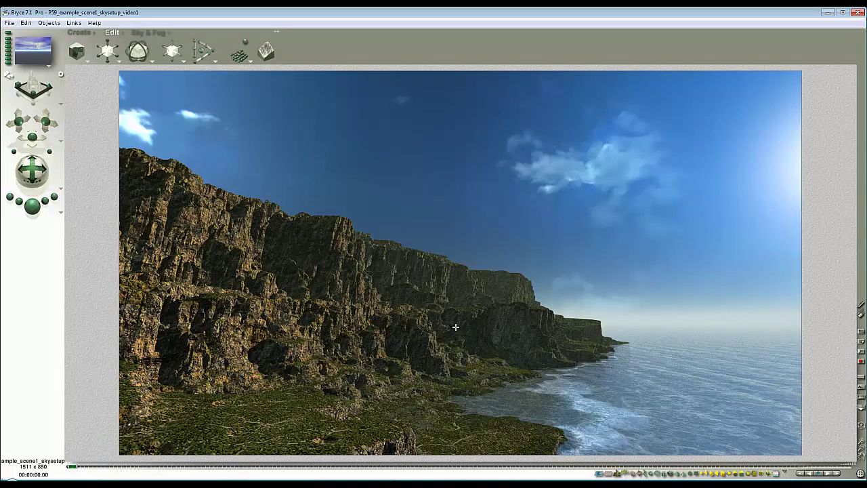
key(Escape)
ctrl+click(485, 285)
click(502, 293)
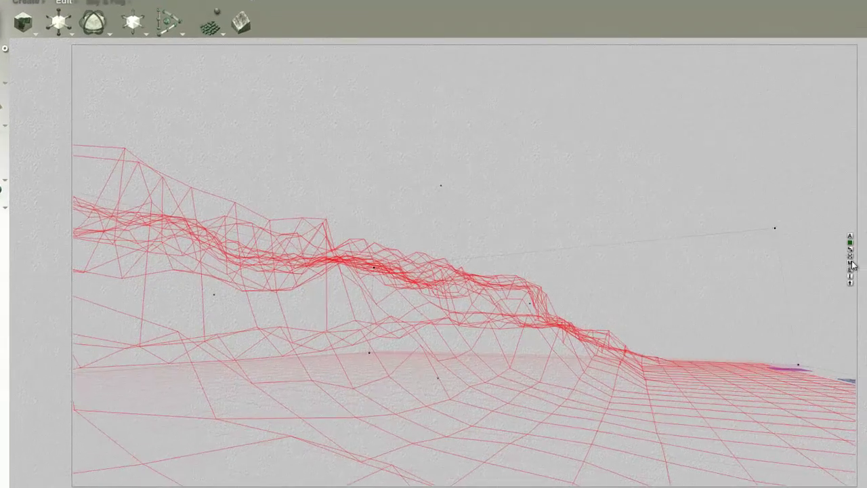
Step: Set the cliff material's Diffusion to 0 and Specularity to 100, with components A, B and C driving its Specular colour
click(796, 254)
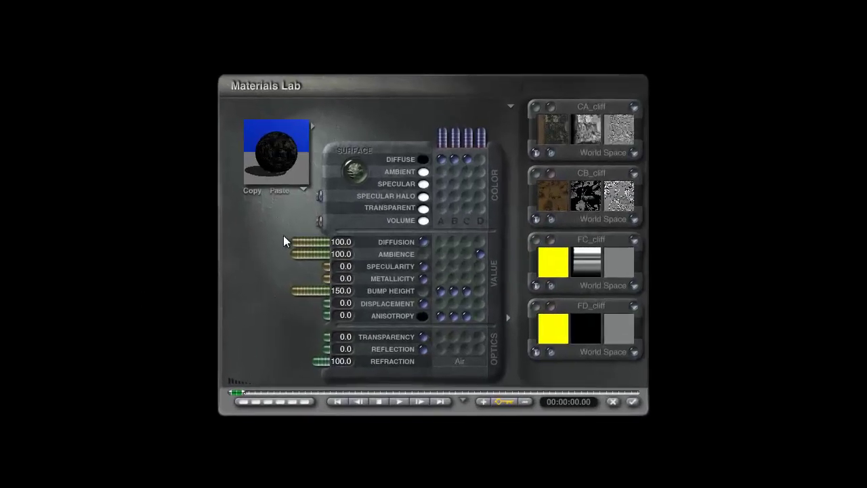
drag(296, 241, 333, 239)
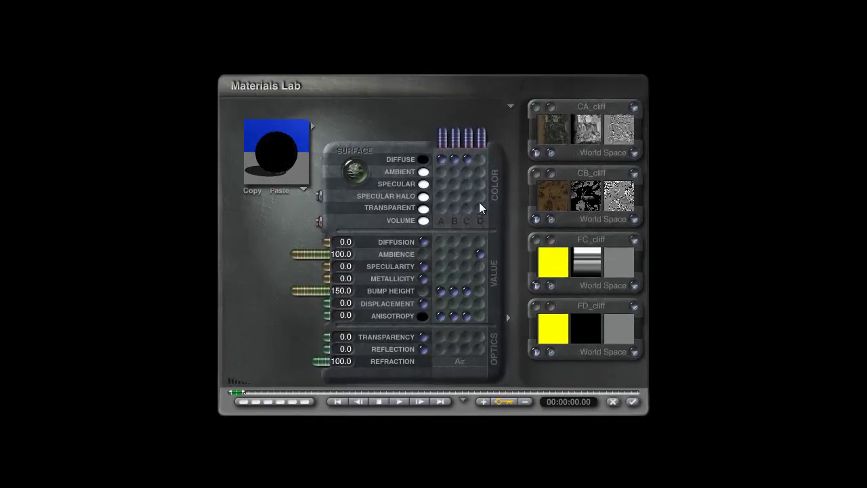
click(469, 184)
drag(326, 267, 247, 266)
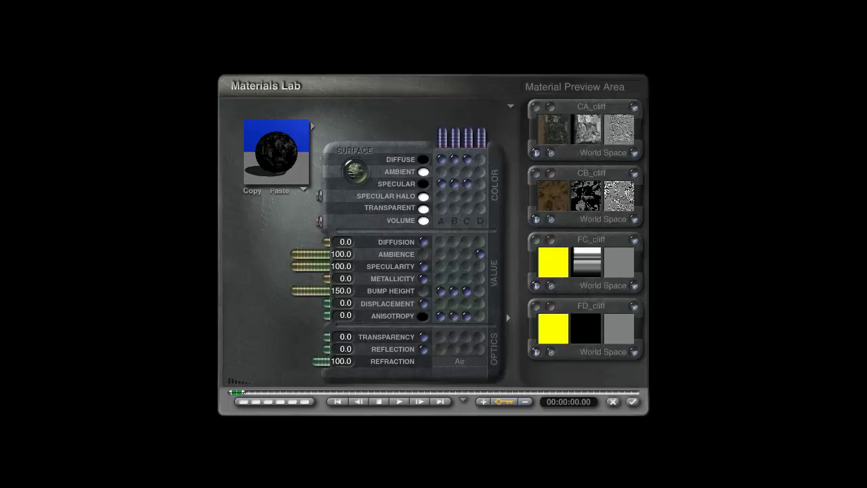
click(633, 402)
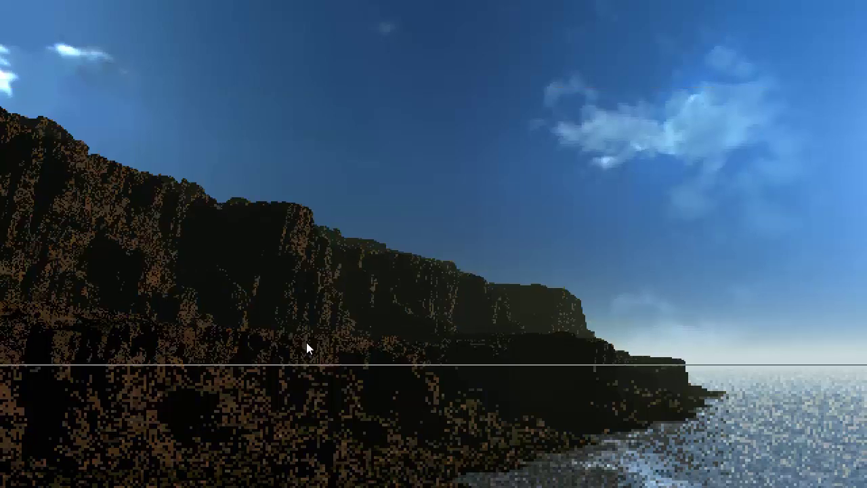
Step: Render a region of the upper cliff and check the cliff material's Specular Halo colour values
drag(323, 289, 256, 185)
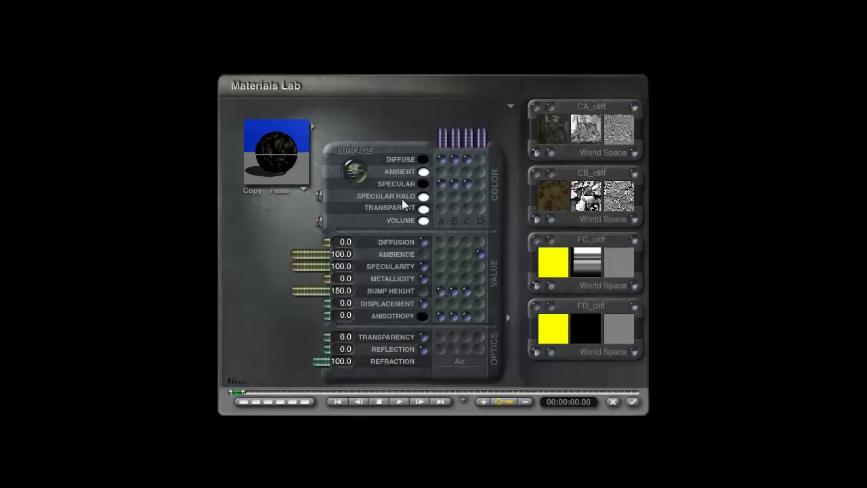
click(384, 247)
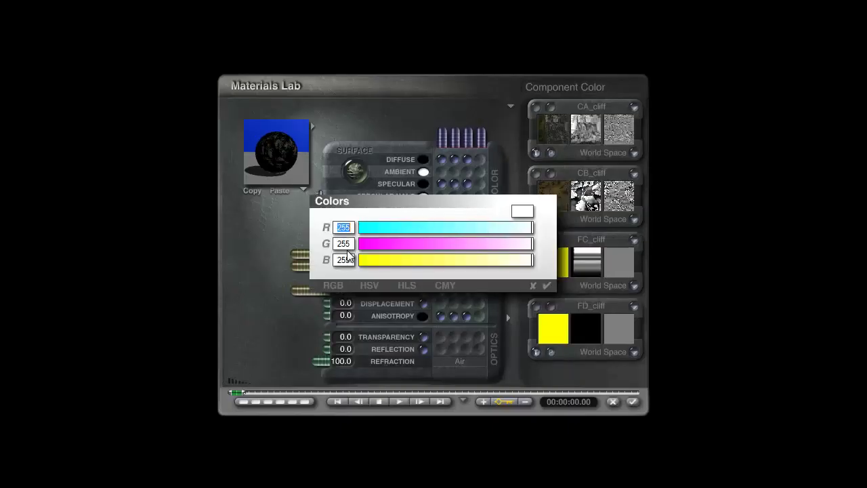
click(548, 284)
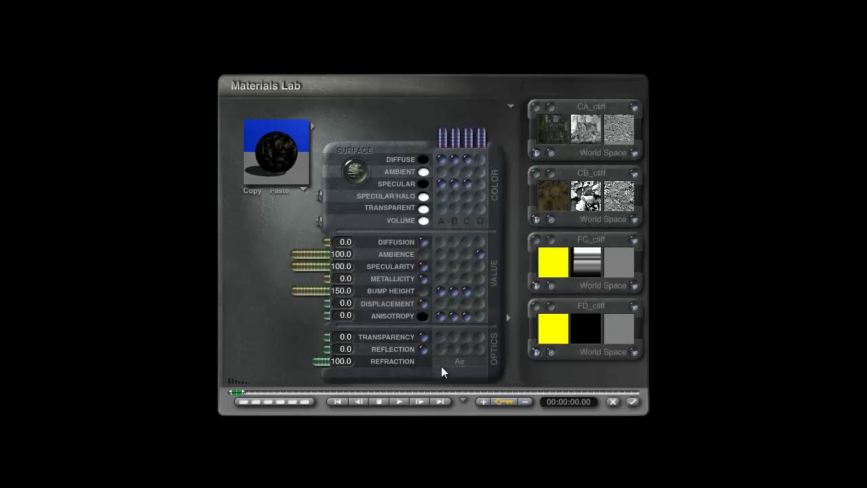
click(631, 405)
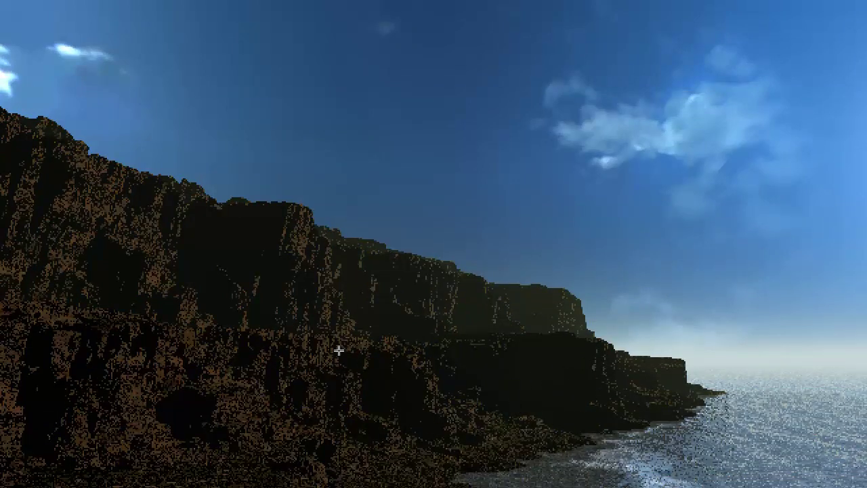
Step: Render selected regions of the upper and lower cliff to examine the specular lighting in finer detail
drag(316, 266, 275, 214)
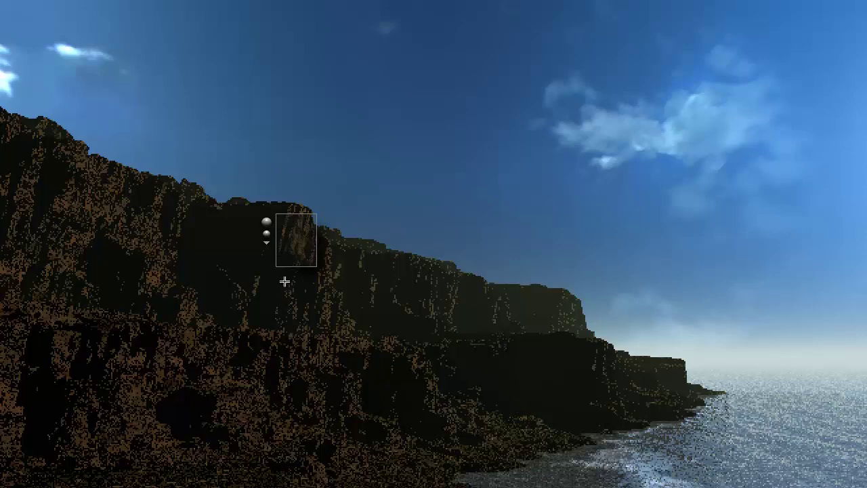
drag(355, 320, 349, 312)
drag(282, 224, 269, 203)
drag(328, 253, 283, 193)
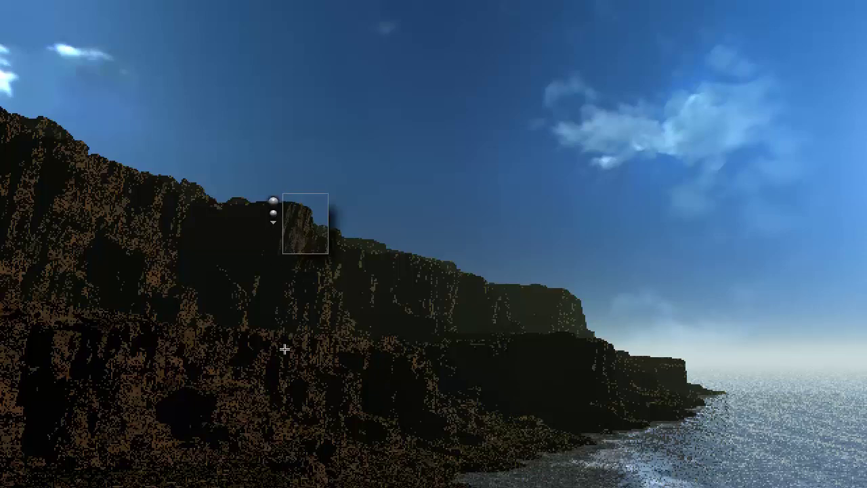
drag(306, 415, 230, 312)
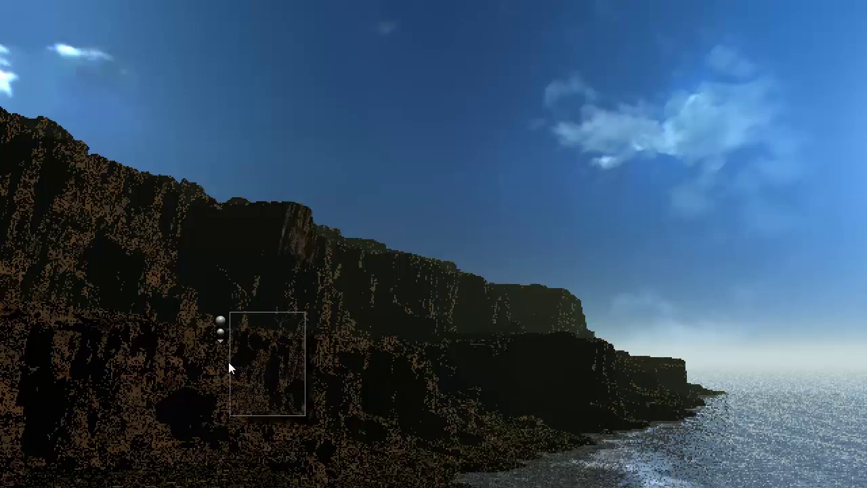
drag(456, 437, 330, 294)
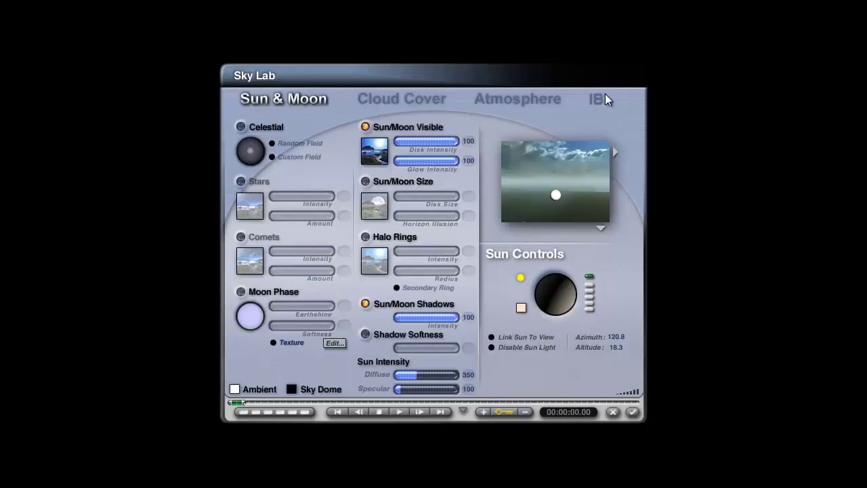
Step: Raise the image-based lighting Specularity to 1000 and set the sky preview to Render in Scene
click(600, 99)
drag(391, 296, 512, 289)
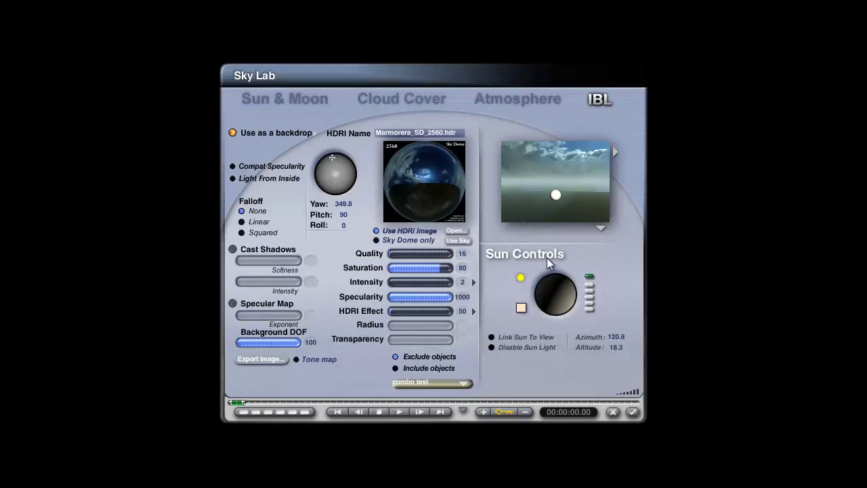
click(603, 228)
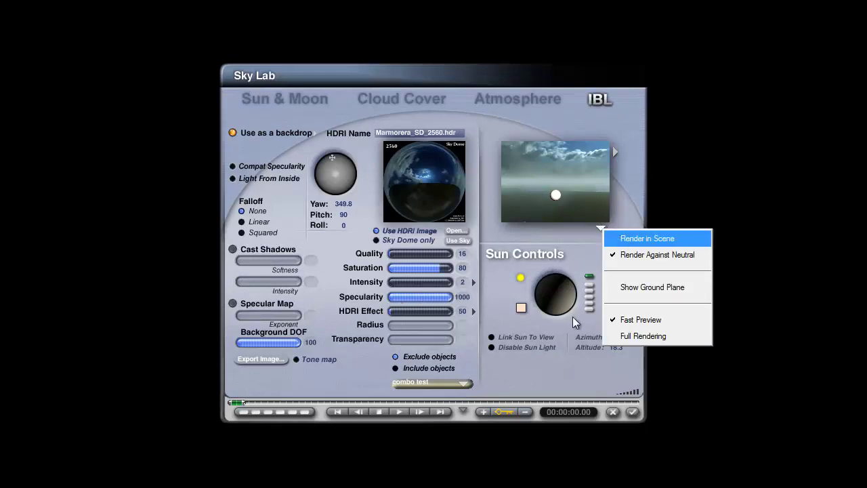
key(Return)
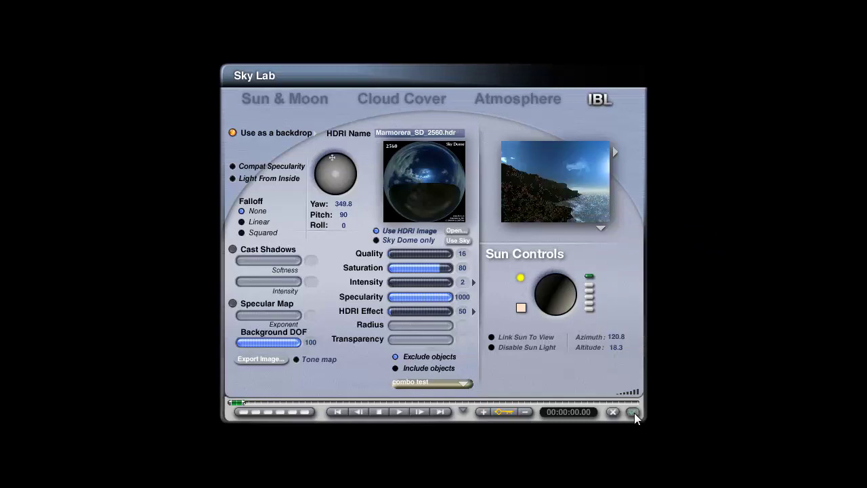
click(632, 412)
Step: Choose Apply to light source for the HDRI Intensity, raise it to 8 and then 16, and disable the sun light
click(474, 281)
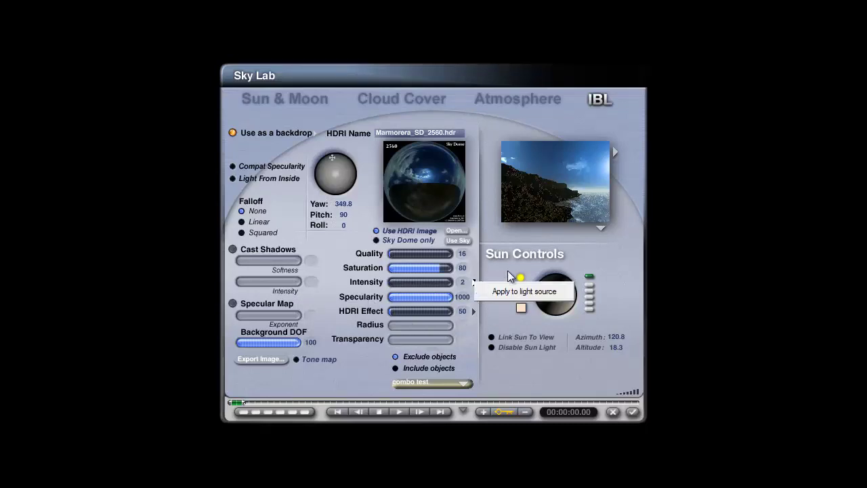
click(519, 290)
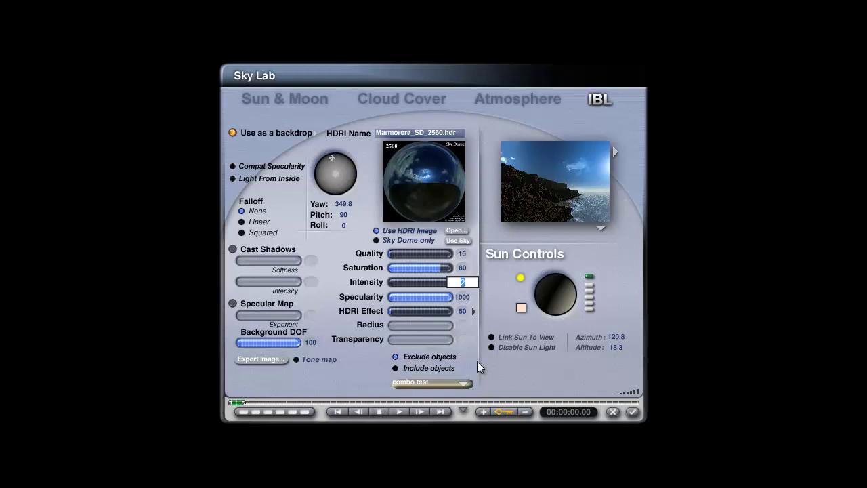
text(8)
key(Return)
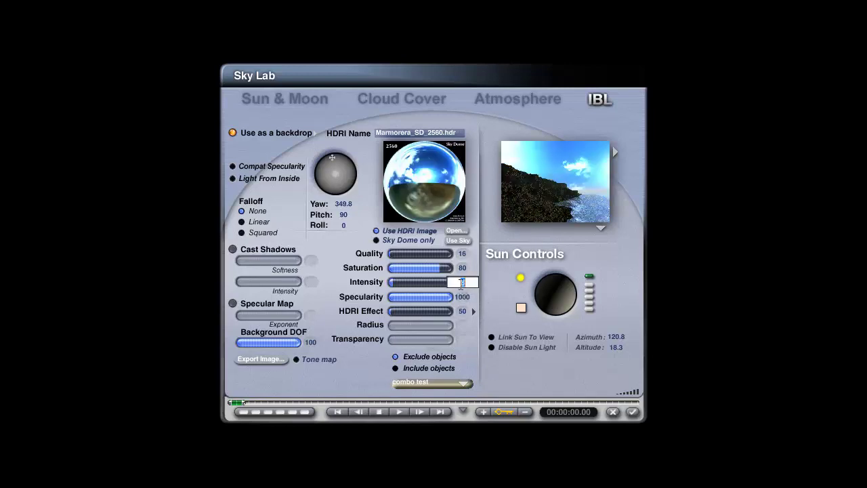
text(16)
key(Return)
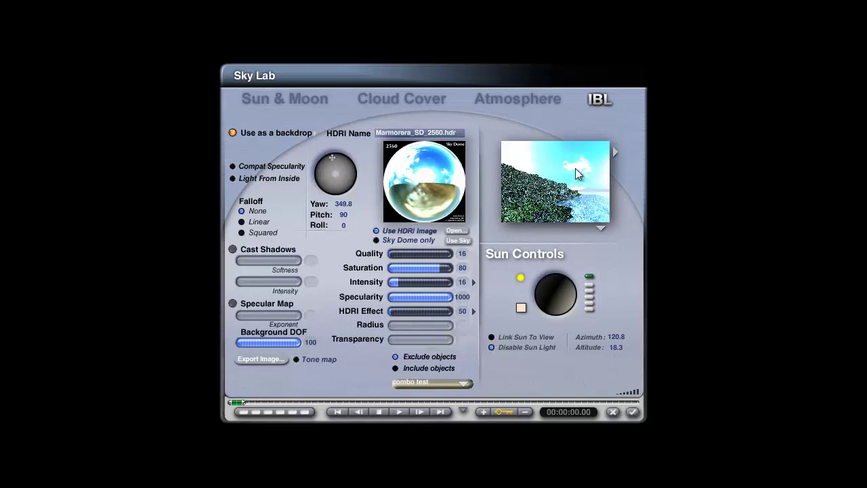
Step: Set the HDRI backdrop to Blend with sky and its Transparency to 85
click(315, 133)
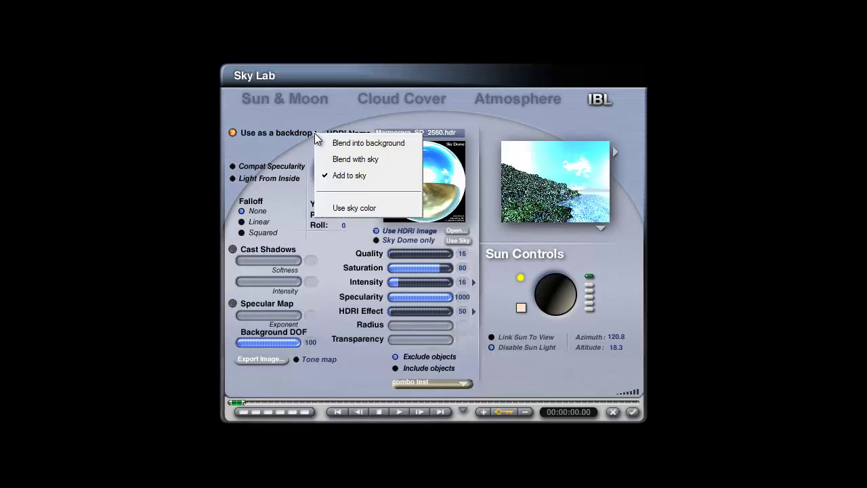
click(350, 159)
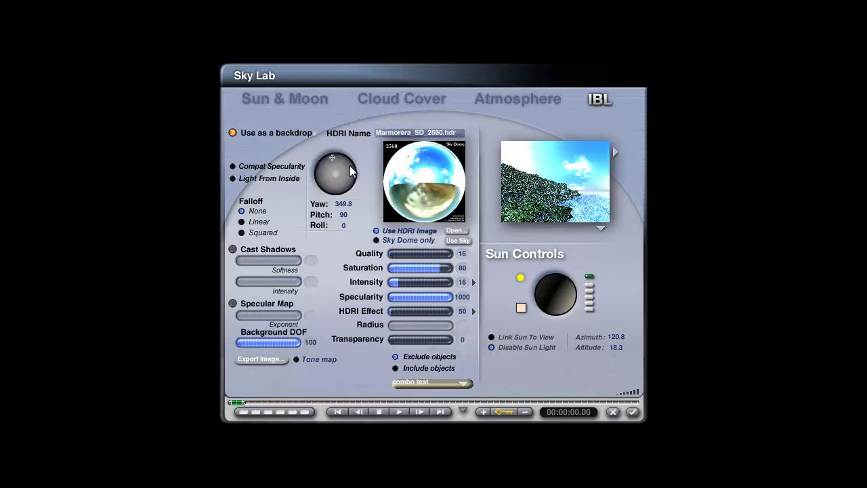
click(401, 340)
drag(408, 347, 443, 339)
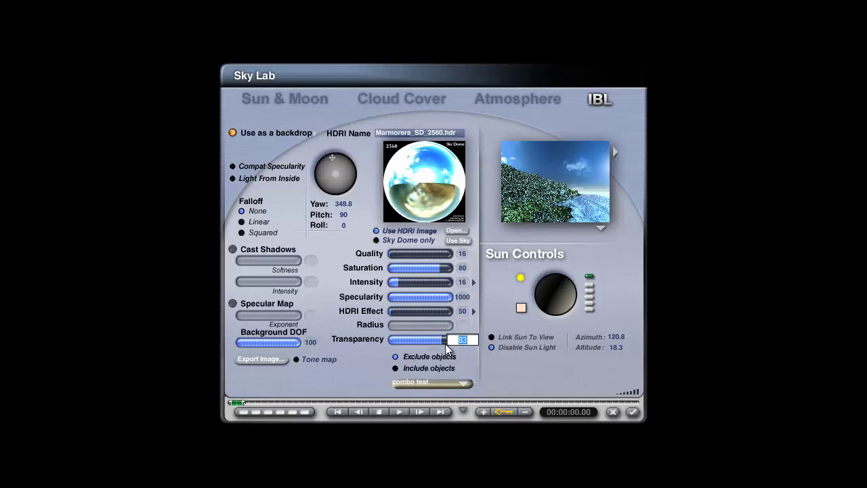
click(445, 342)
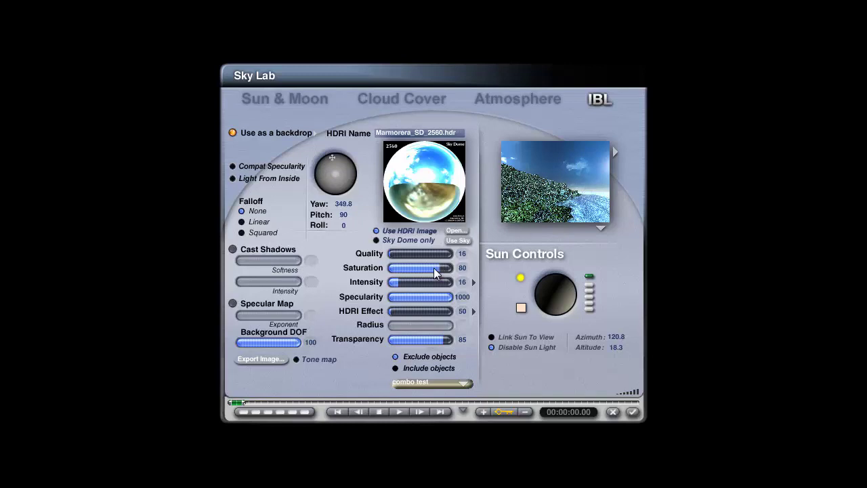
Step: Set the HDRI Saturation to 70 and Specularity to 400, and render the scene plus a region of the far cliff
drag(433, 268, 427, 268)
click(434, 269)
drag(436, 299, 413, 298)
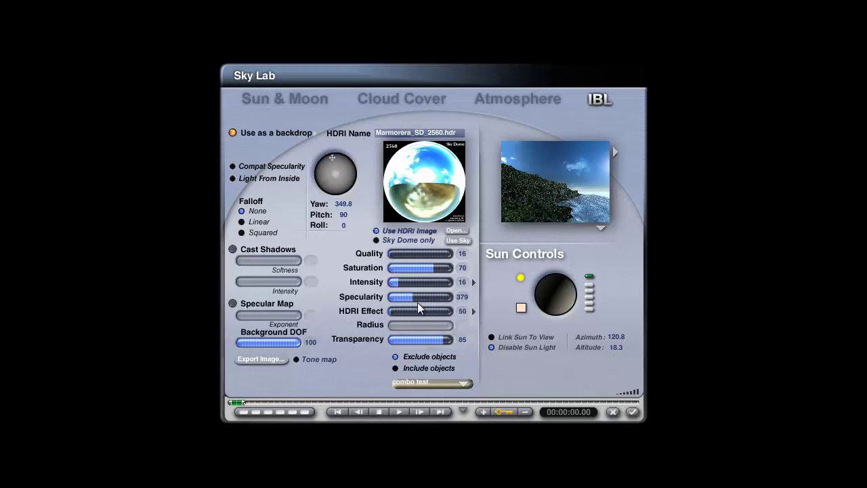
click(414, 299)
click(633, 413)
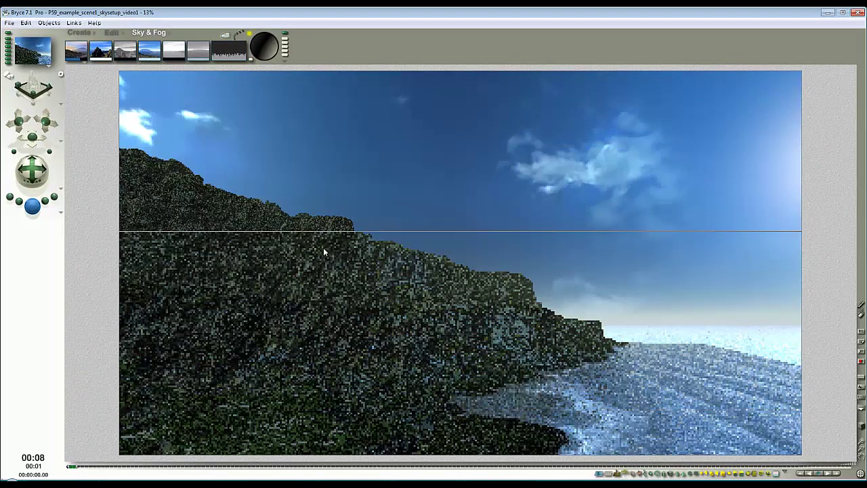
drag(563, 361, 474, 297)
click(469, 303)
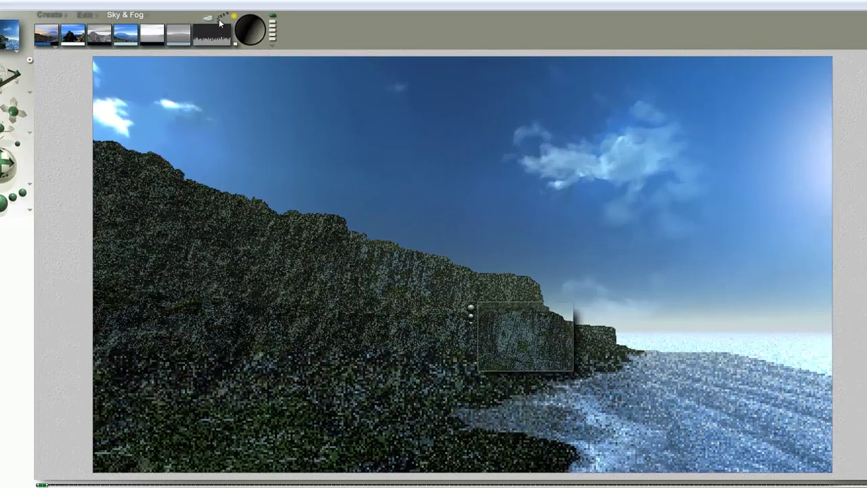
Step: Reduce the image-based lighting Specularity to 200
click(225, 34)
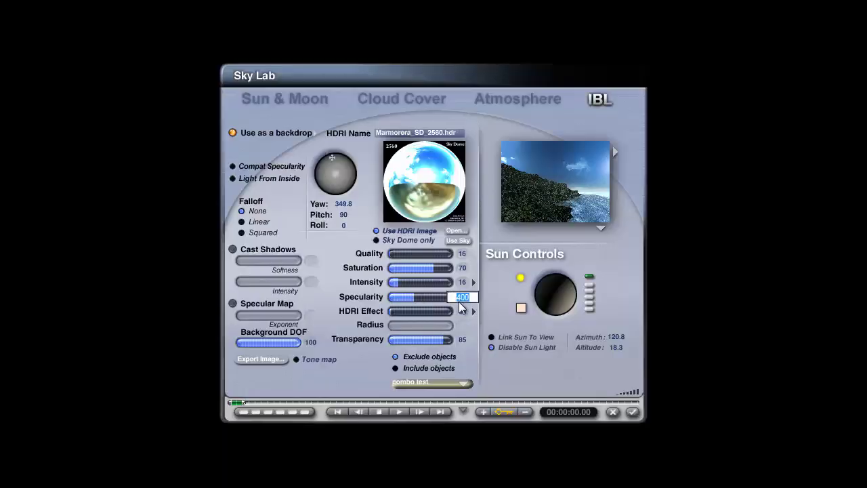
text(200)
key(Return)
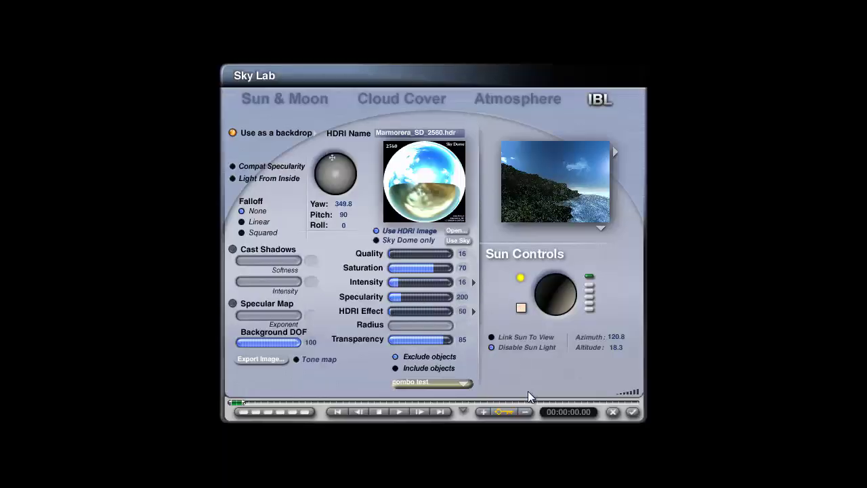
Step: Apply the image-based lighting settings and render the cliff scene
click(631, 412)
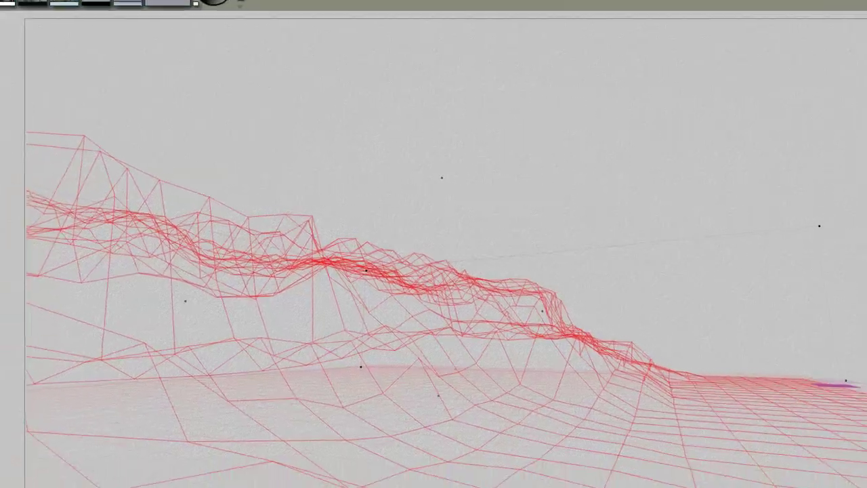
click(32, 206)
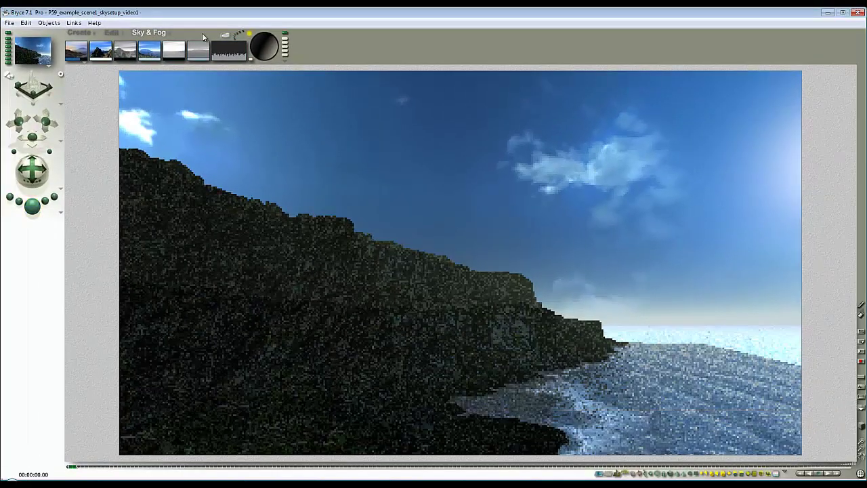
Step: Set the sun's Specular intensity to 250 and turn the sun light back on
click(223, 33)
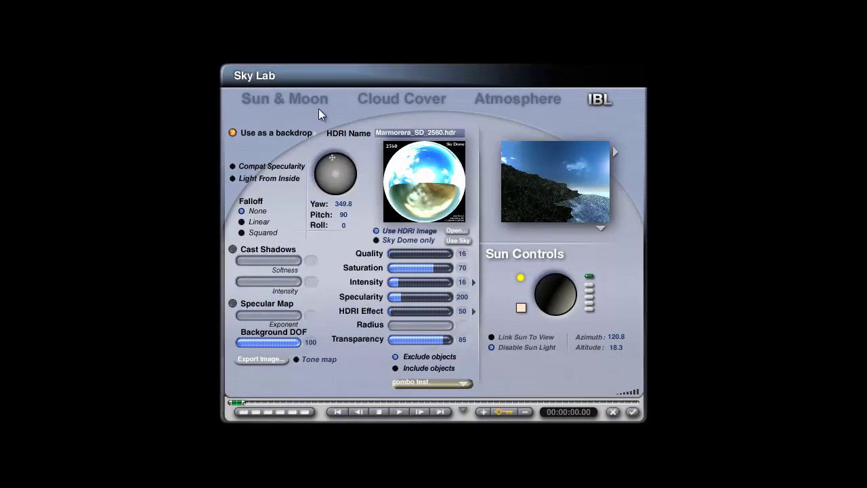
click(305, 107)
click(467, 389)
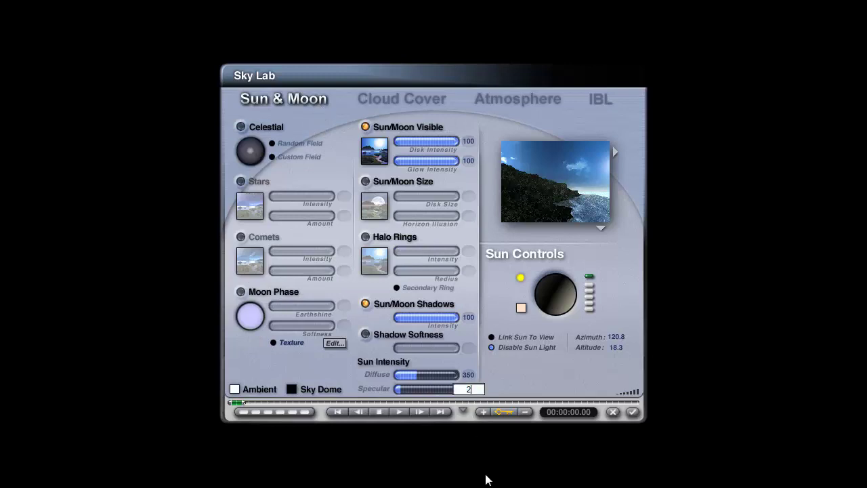
text(250)
click(489, 345)
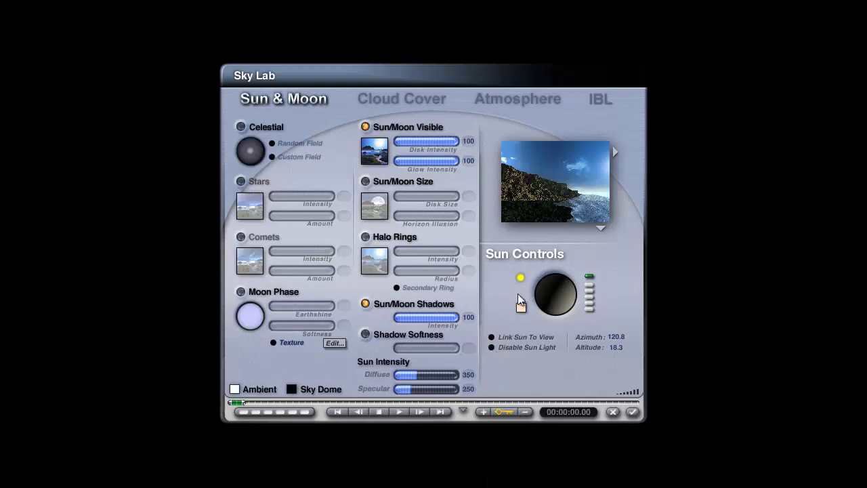
click(632, 412)
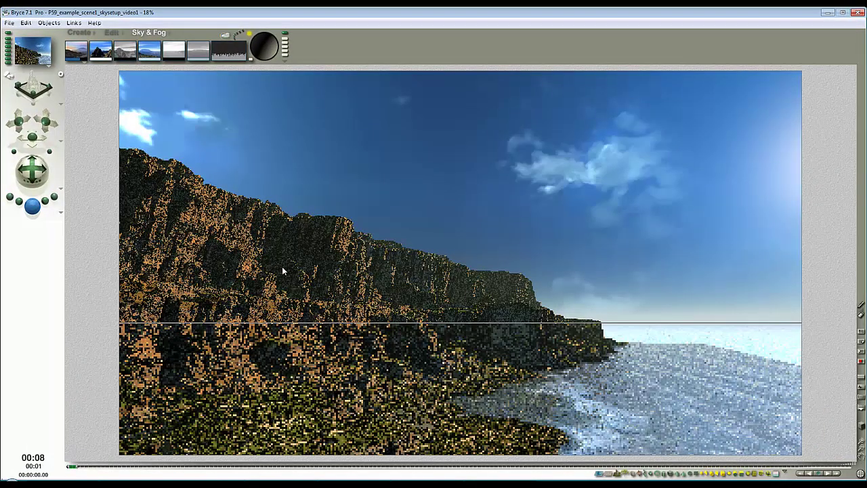
Step: Render a region at the cliff's upper edge and another just below it, and return to the wireframe
drag(283, 204, 350, 288)
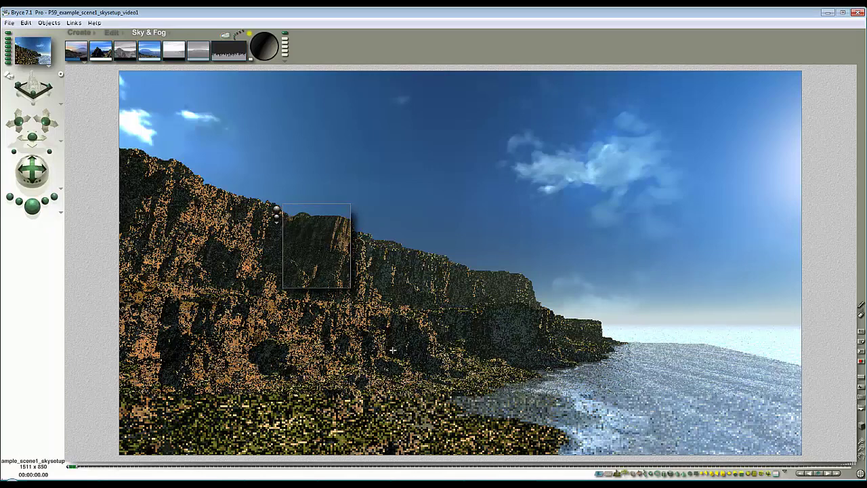
drag(349, 293, 404, 374)
key(Escape)
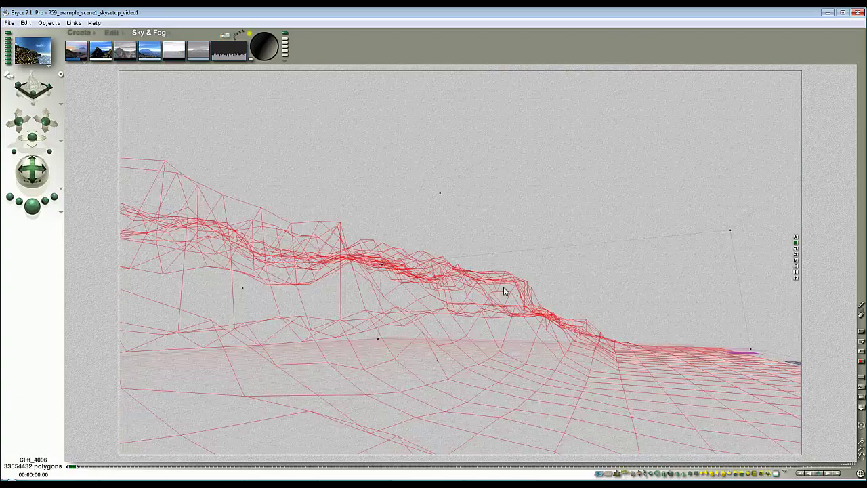
Step: Raise the cliff material's Diffusion to its maximum and start a test render of the scene
click(795, 255)
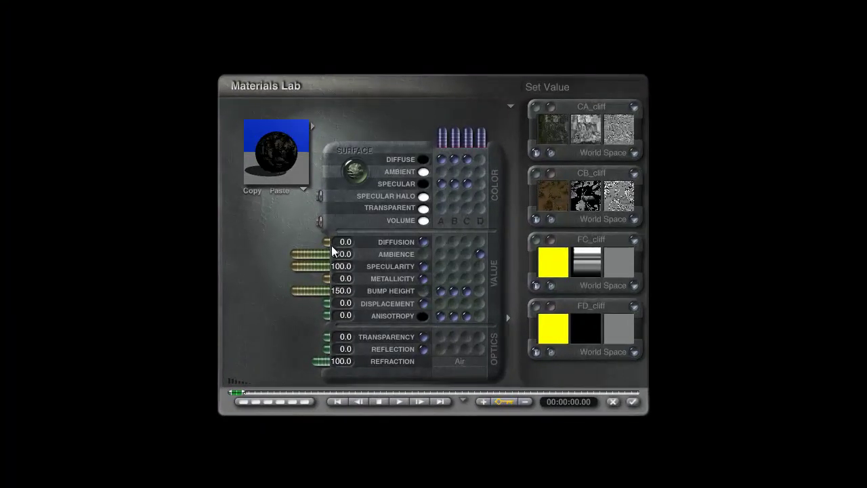
drag(331, 245, 266, 249)
click(632, 402)
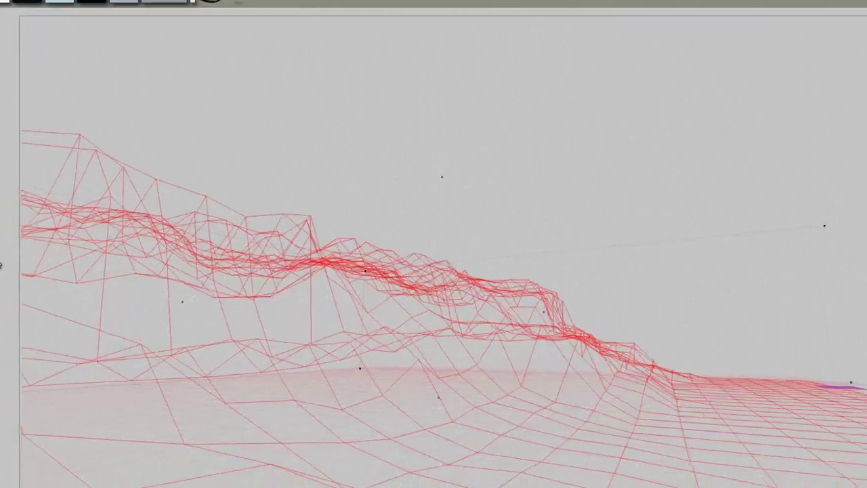
click(31, 207)
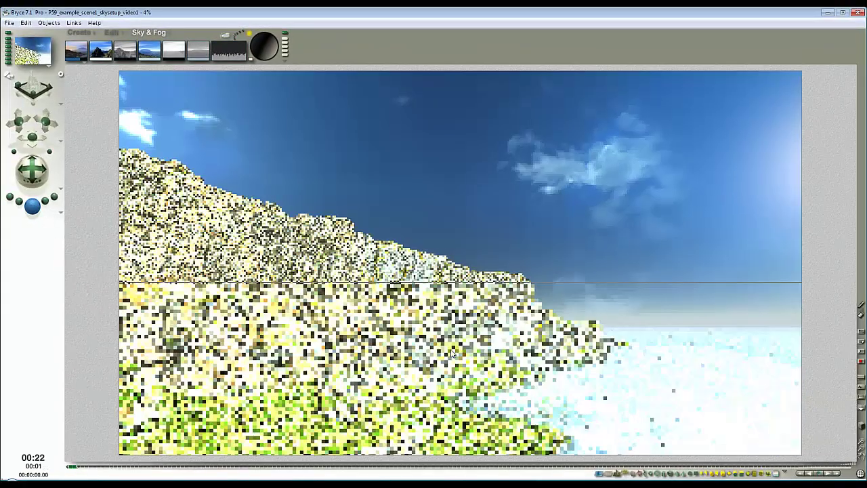
click(32, 207)
Step: Set the image-based lighting HDRI Effect to 5 and its Specularity to 100
click(226, 35)
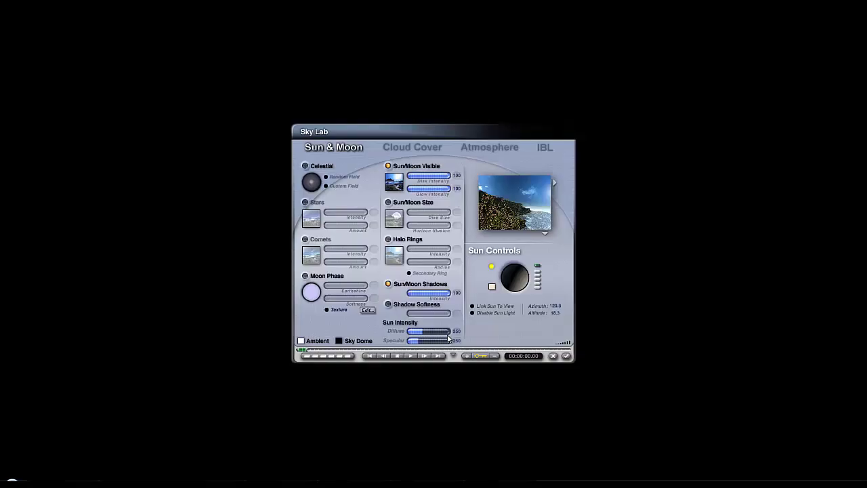
click(546, 147)
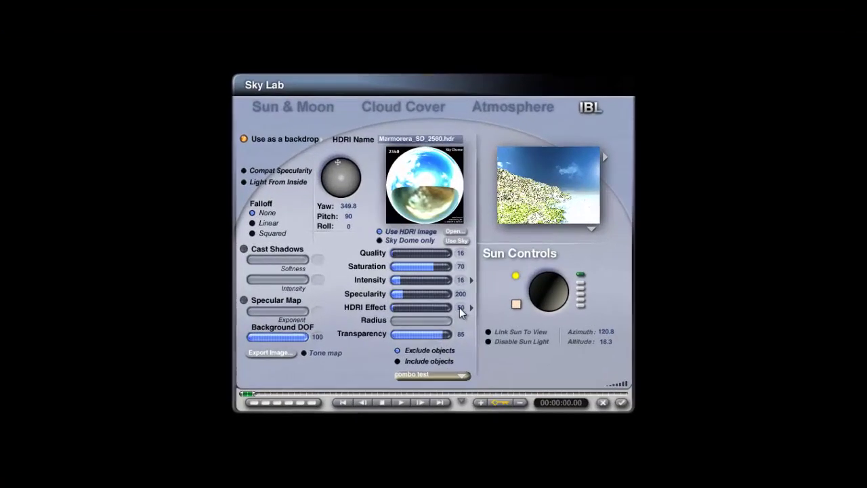
text(5)
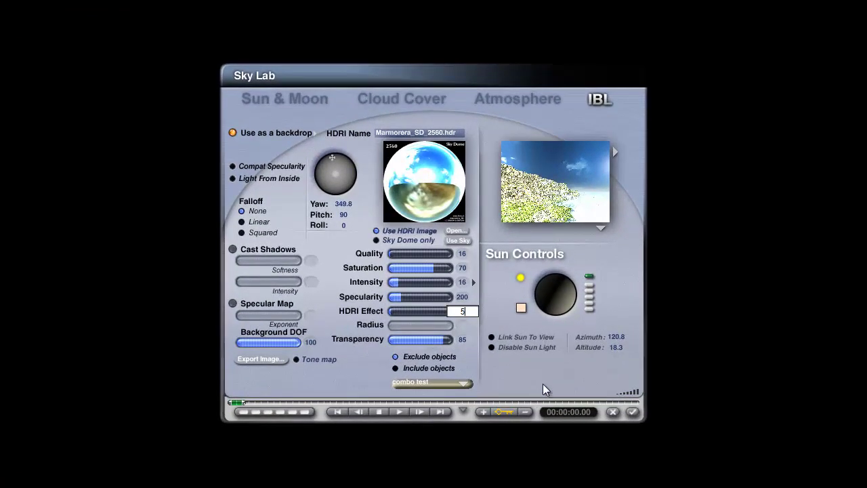
key(Return)
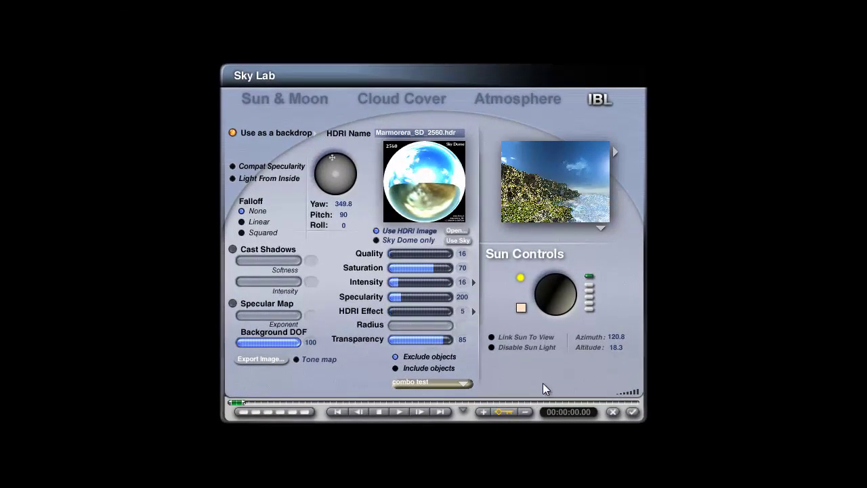
text(100)
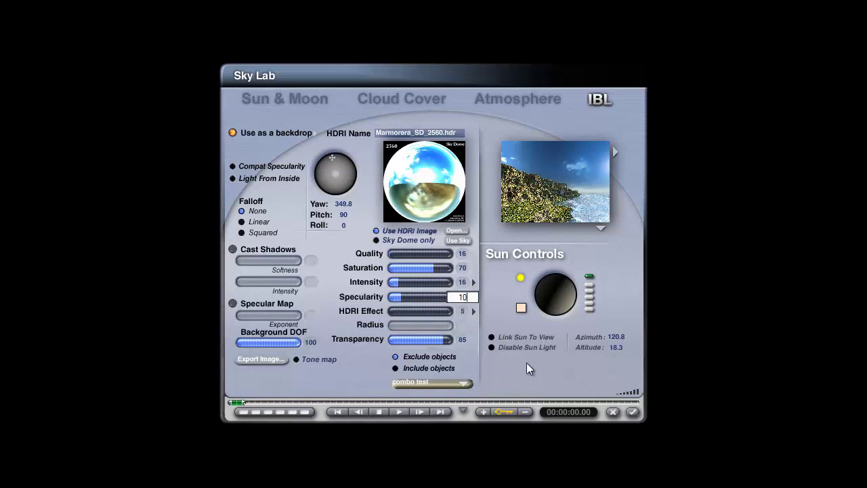
key(Return)
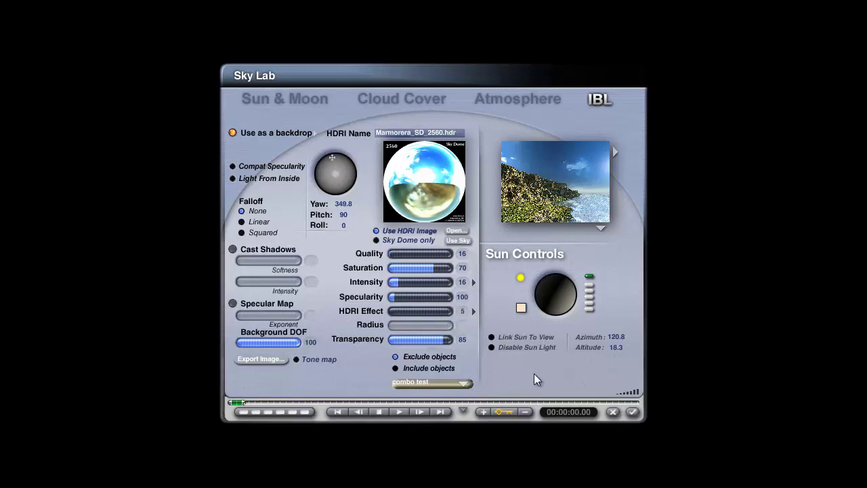
Step: Set the sun intensity to 200 for Diffuse and 150 for Specular, and apply the sky settings
click(289, 98)
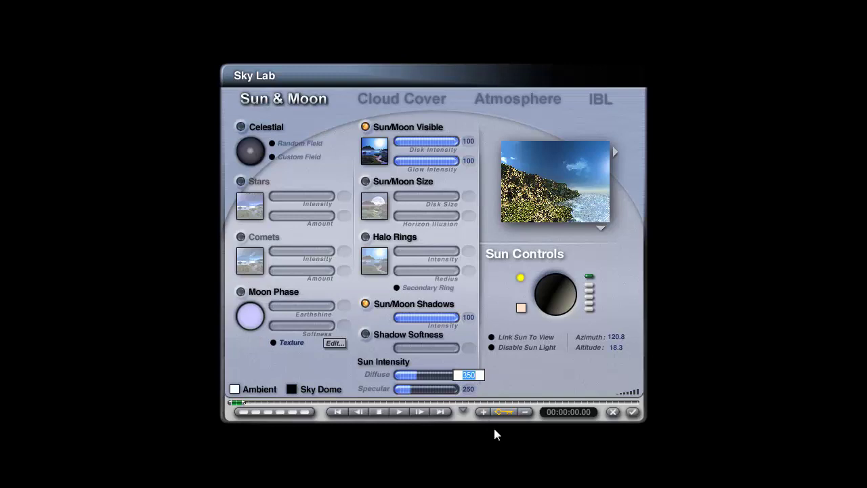
text(200)
key(Return)
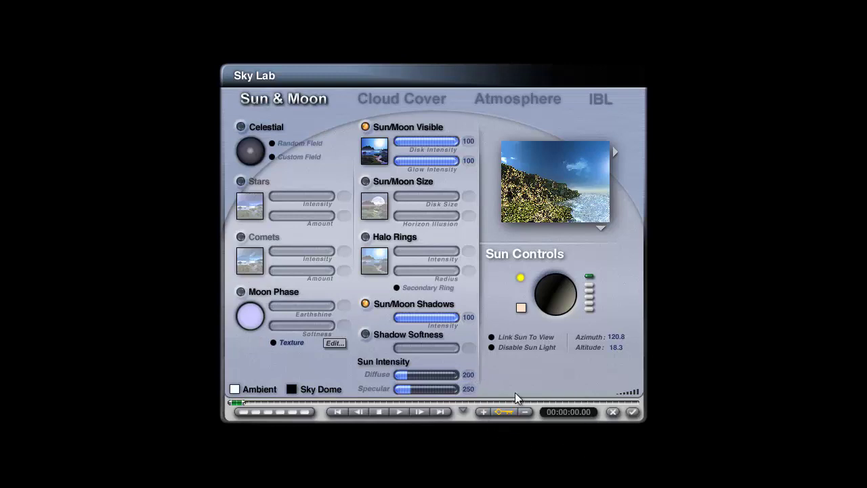
click(466, 390)
text(150)
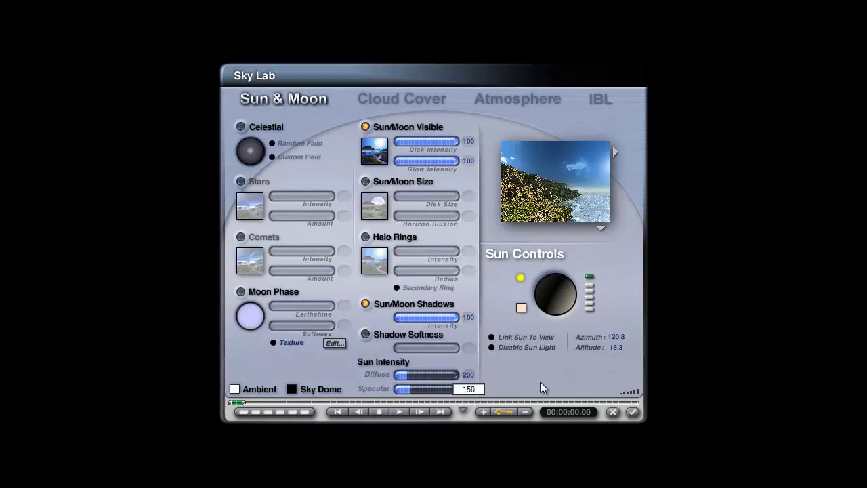
key(Return)
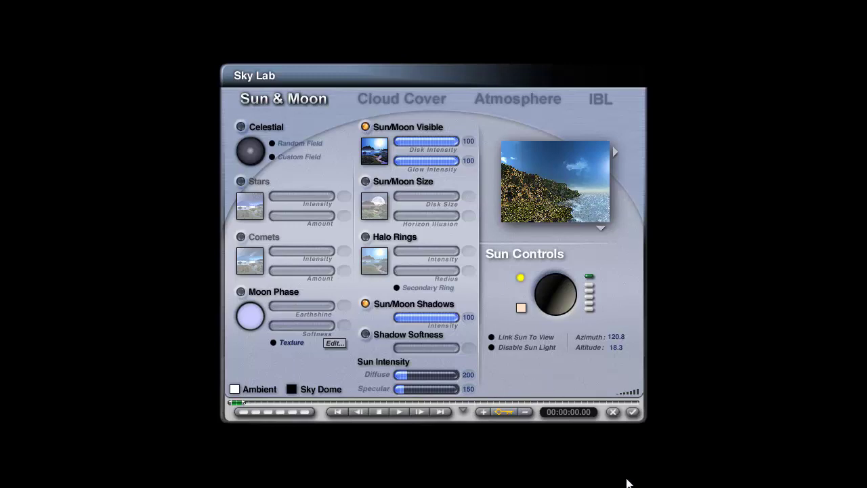
click(633, 415)
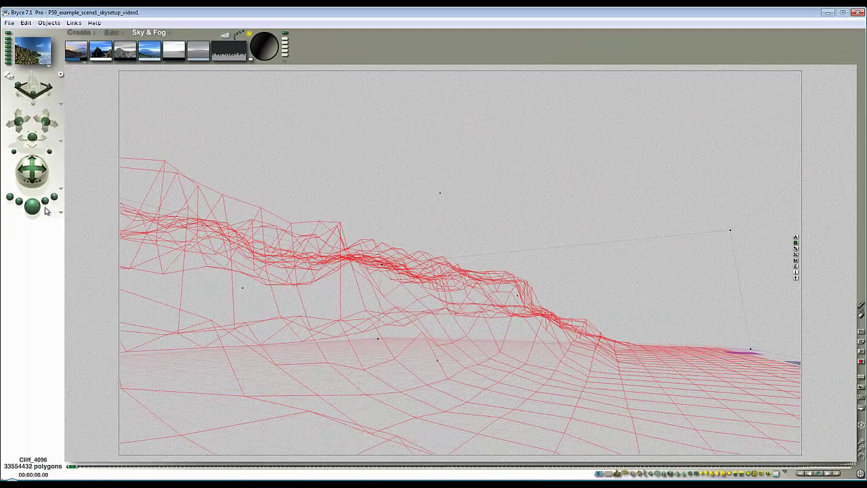
Step: Render the whole cliff scene through to the antialiasing pass
click(32, 206)
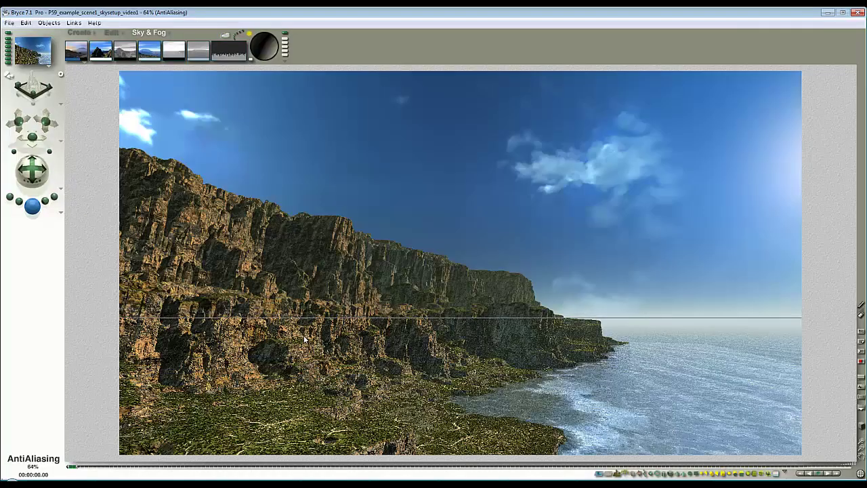
mouse_move(198, 484)
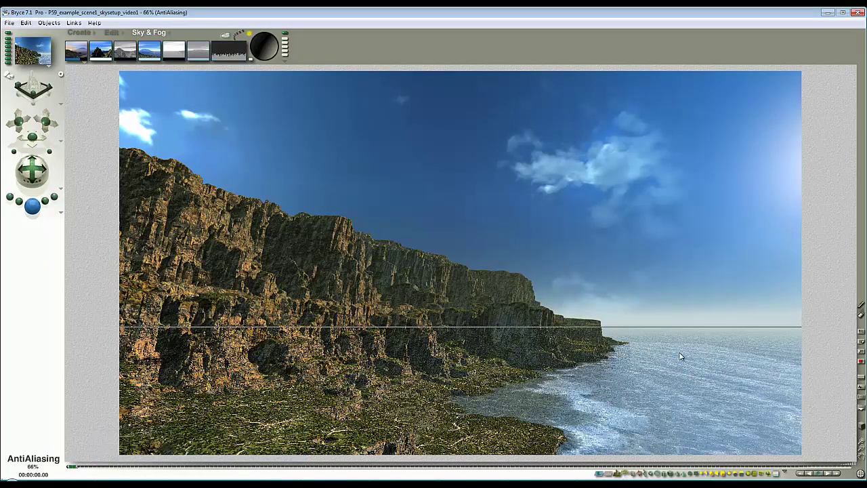
Step: Close the rendered scene and the skysetup_video2 scene behind it, leaving the other skysetup_video1 scene open
click(859, 12)
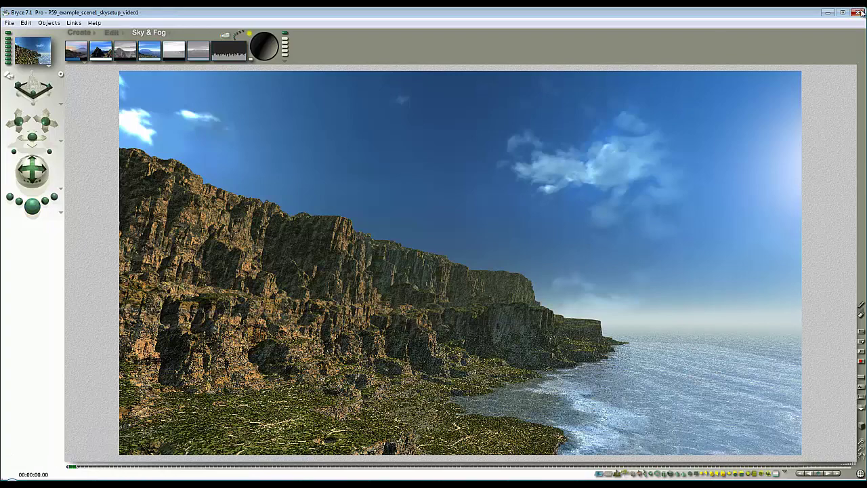
click(406, 256)
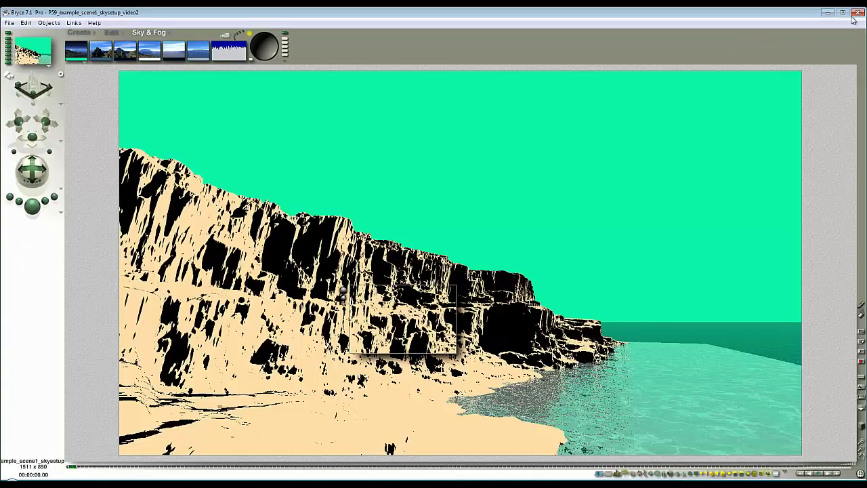
click(855, 14)
click(396, 250)
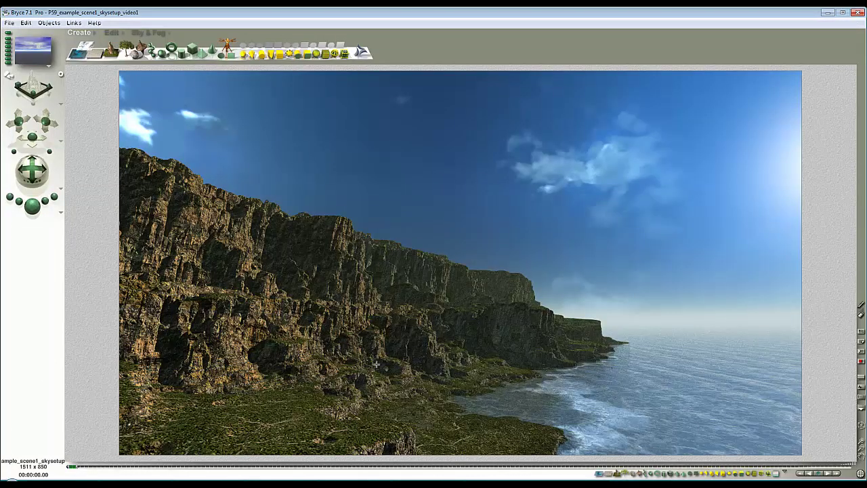
Step: Select the cliff terrain and open its material for editing in the Materials Lab
click(379, 276)
ctrl+click(451, 294)
click(470, 296)
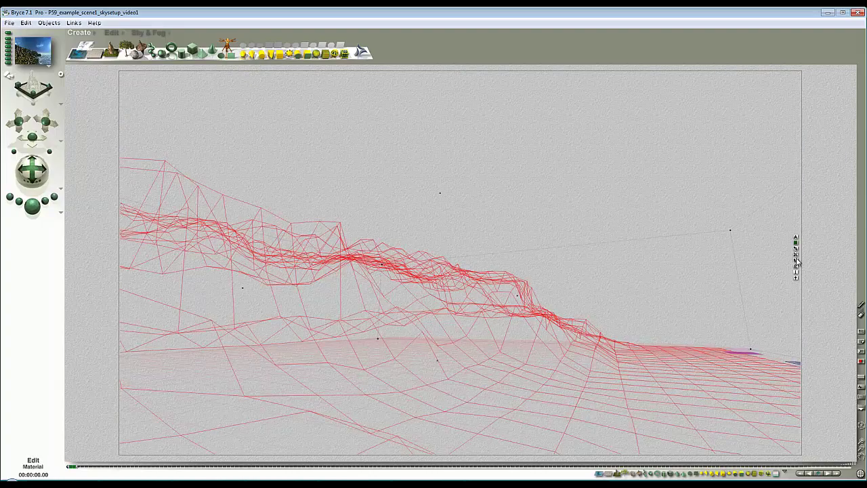
click(798, 261)
Step: Try a plain white Specular colour on the cliff material, and reassign Specular to texture components A, B and C
click(423, 184)
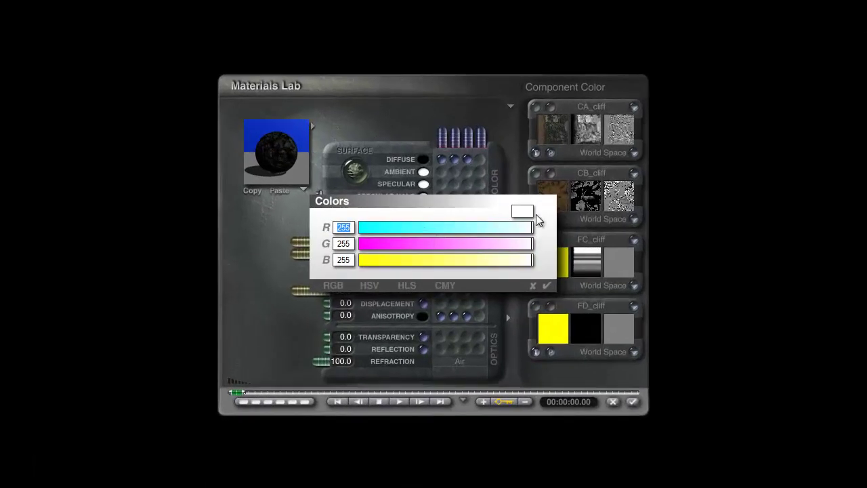
click(543, 290)
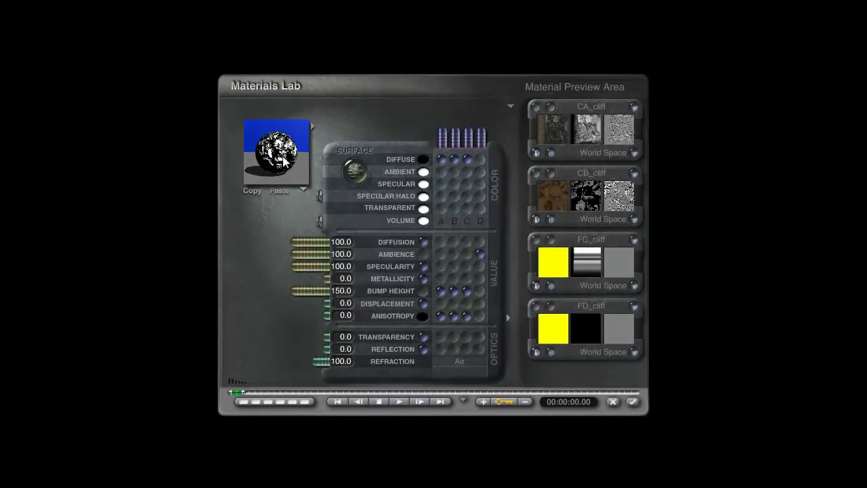
click(468, 184)
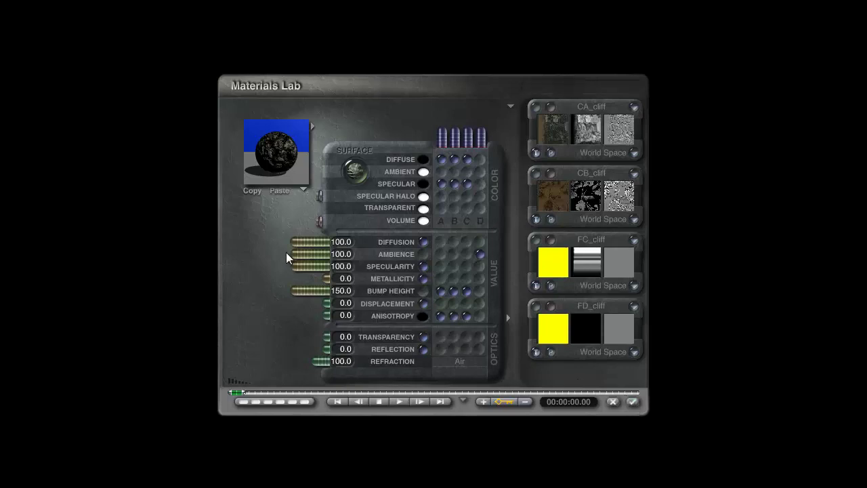
Step: Set the cliff material's Diffusion to 0, apply it, and render a region at the cliff's upper edge
drag(298, 244, 400, 245)
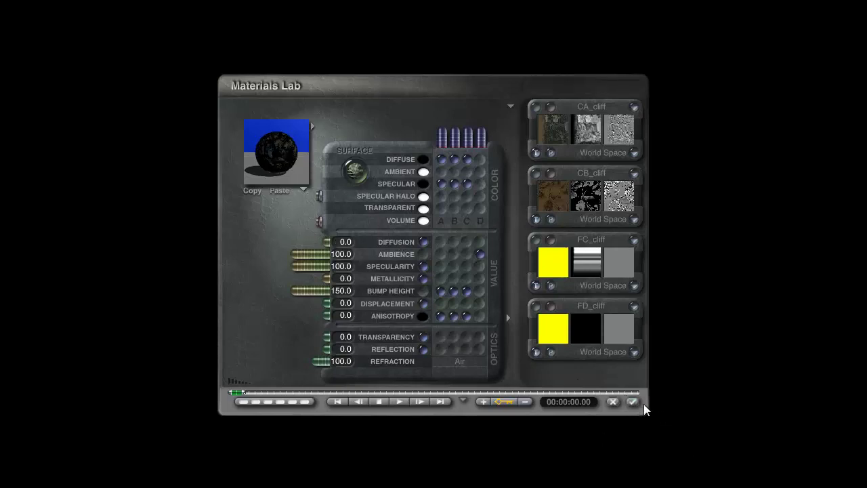
click(633, 401)
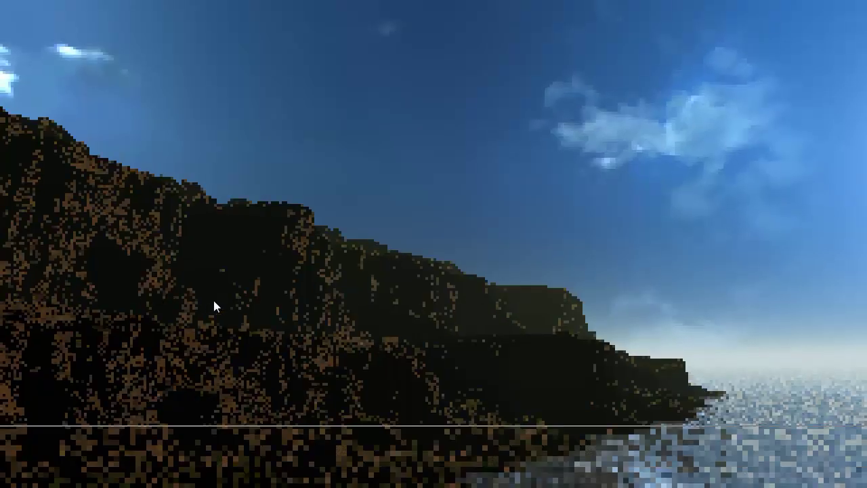
drag(351, 290, 270, 203)
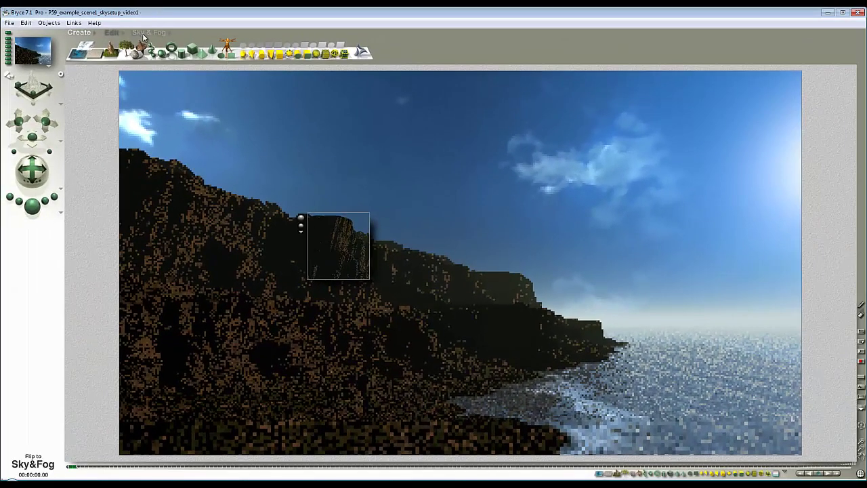
Step: Raise the image-based light's Specularity to 1000 in the Sky Lab, set its preview to Render in Scene, and apply
click(146, 33)
click(225, 39)
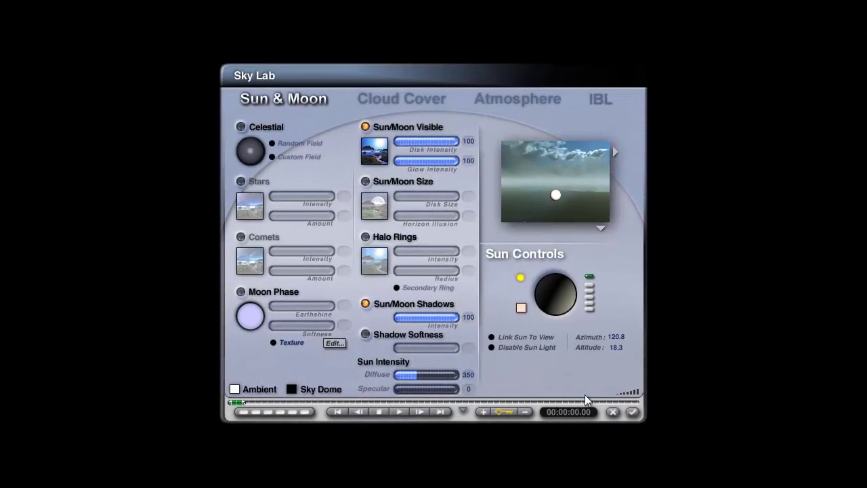
click(632, 412)
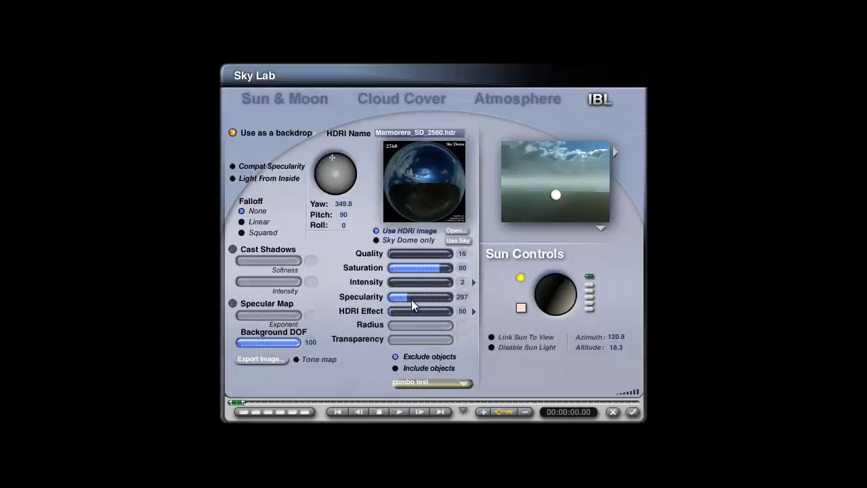
drag(411, 300, 453, 297)
click(608, 230)
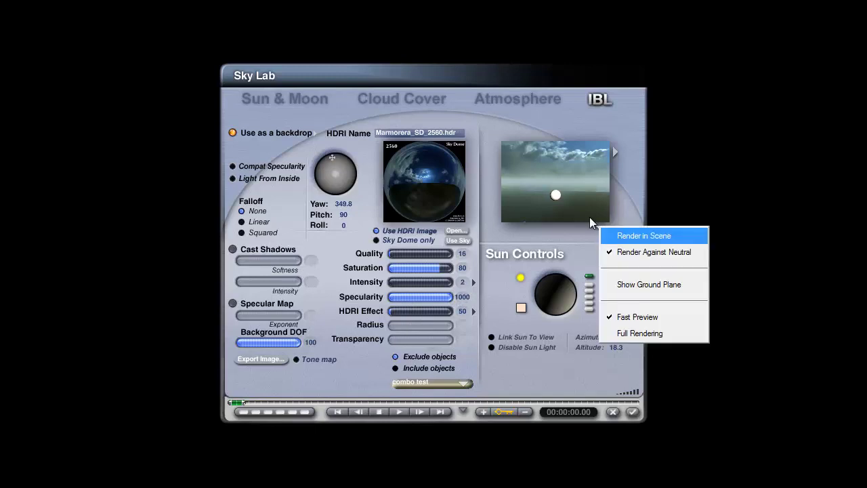
click(627, 235)
click(632, 411)
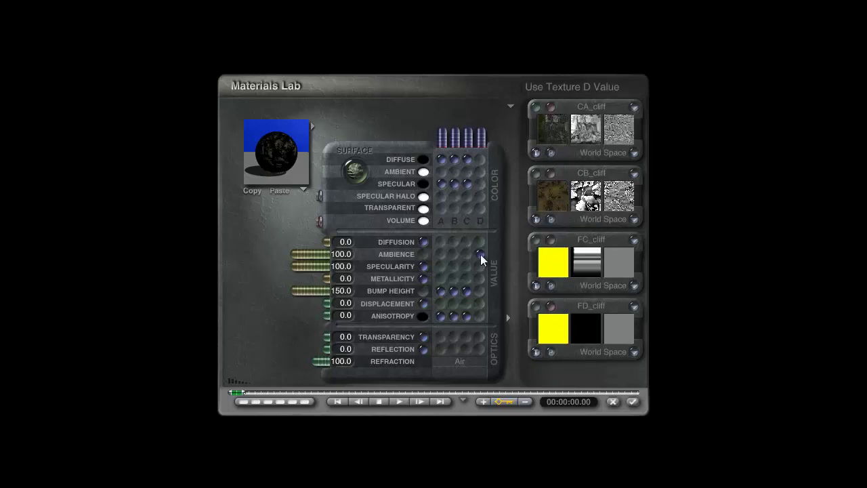
Step: Examine the cliff material's texture components D, A and B in the Deep Texture Editor
click(551, 307)
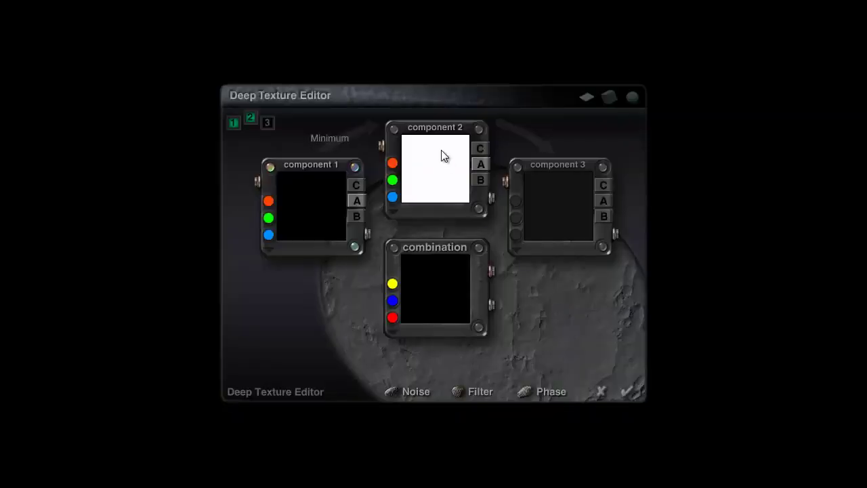
click(629, 392)
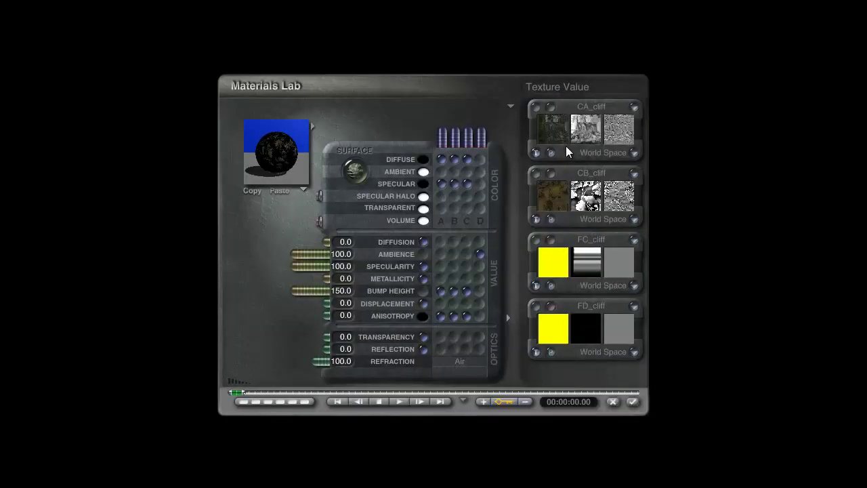
click(553, 107)
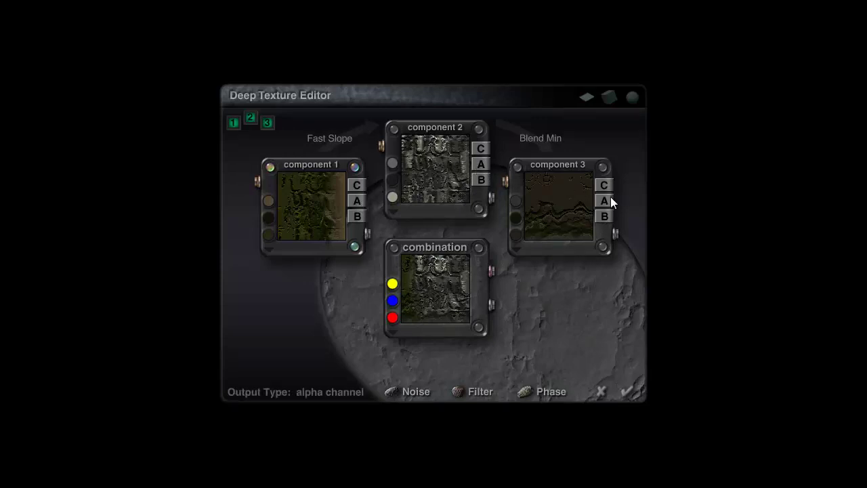
click(628, 392)
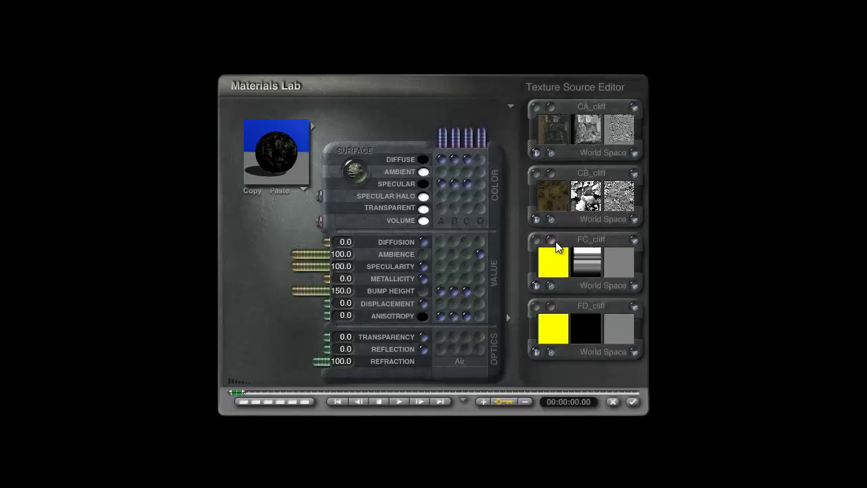
click(550, 180)
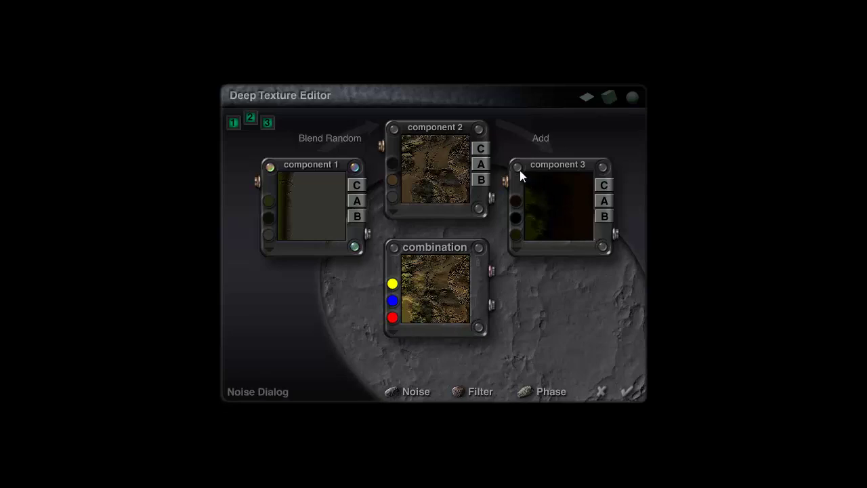
click(635, 392)
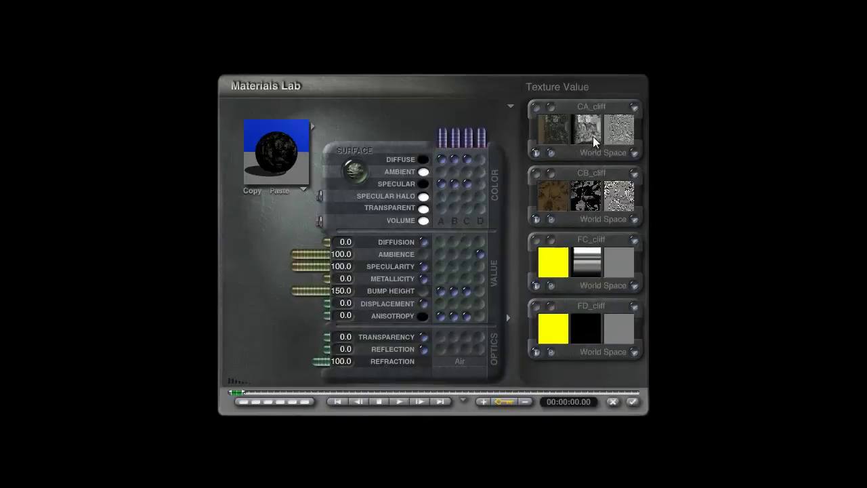
Step: Remove the texture from the cliff material's Ambience, set Ambience to 0, and drive Specularity with texture D
click(423, 256)
drag(321, 256, 374, 257)
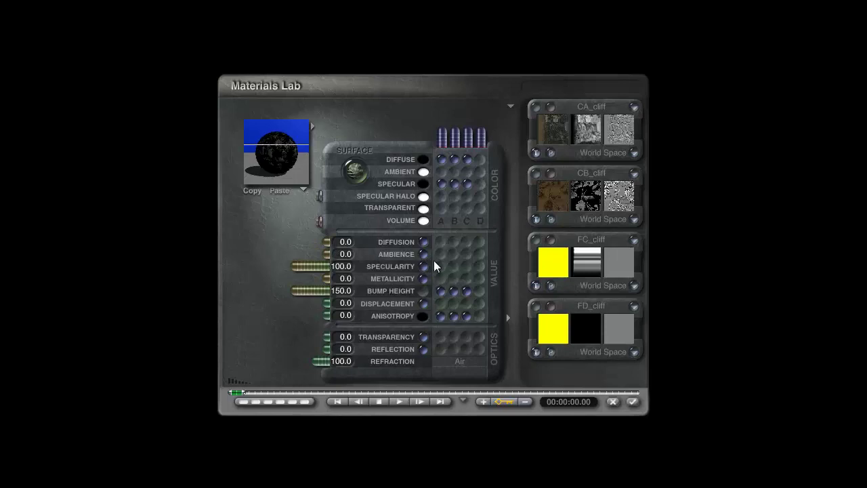
click(480, 267)
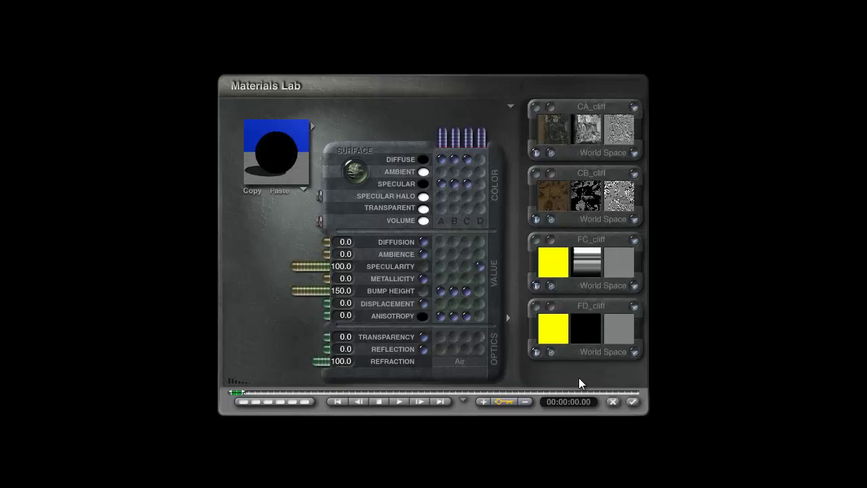
Step: Load the Hypertexture Pos_func_sin_mult1 preset from texture category 6 into component D, with World Space mapping
click(591, 306)
click(219, 262)
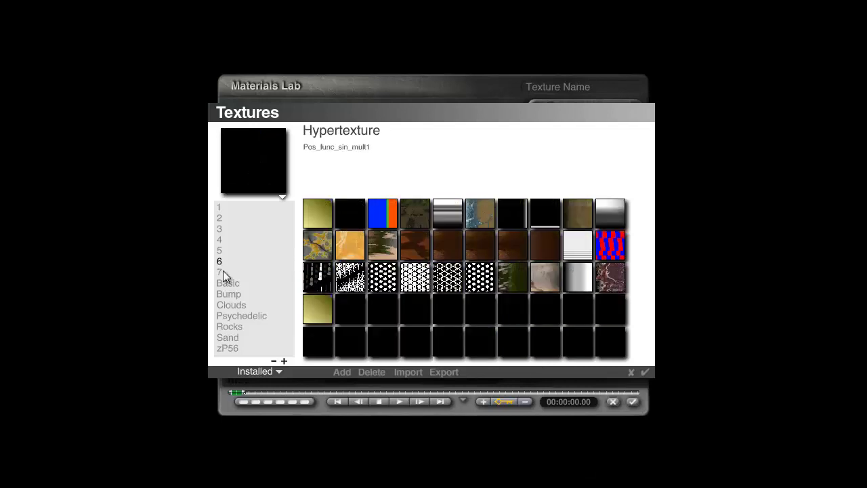
click(318, 310)
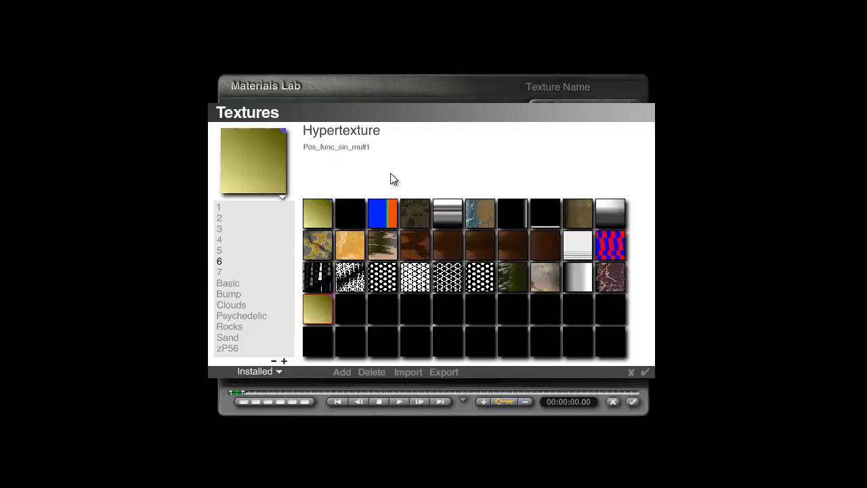
click(647, 372)
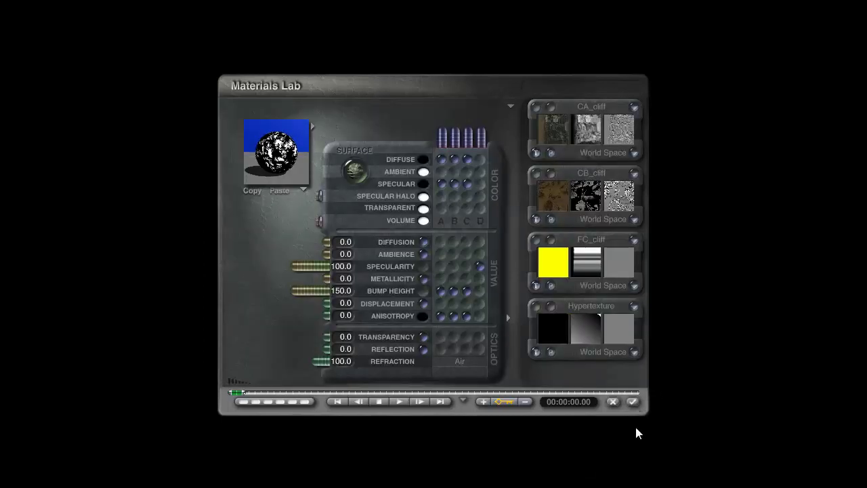
click(634, 351)
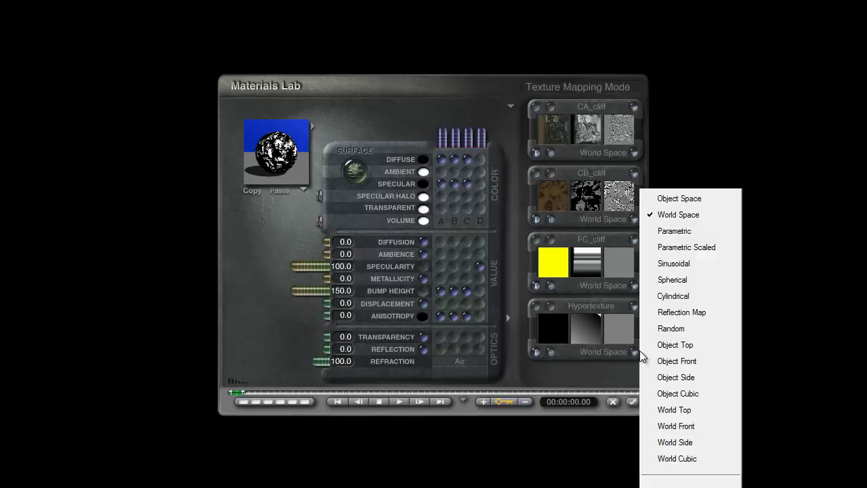
click(678, 215)
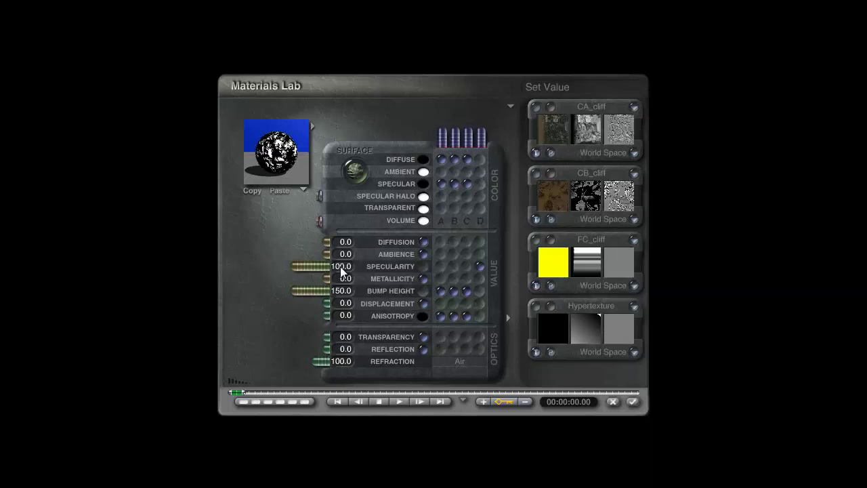
Step: Try a Specularity of 0 on the cliff material, set it to 0.5, and apply the material
click(341, 265)
text(0)
key(Return)
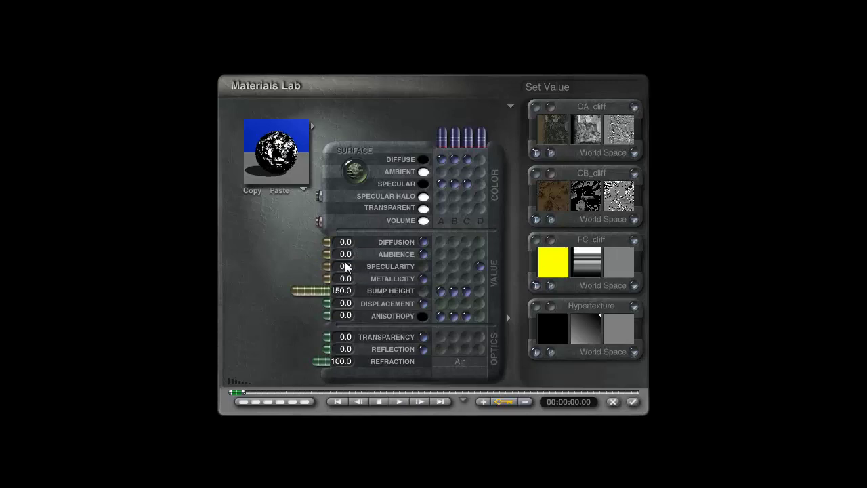
click(348, 267)
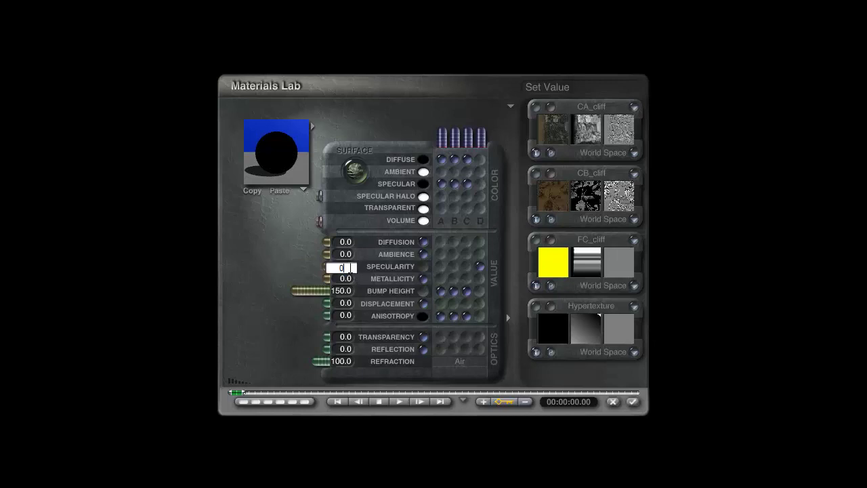
key(Return)
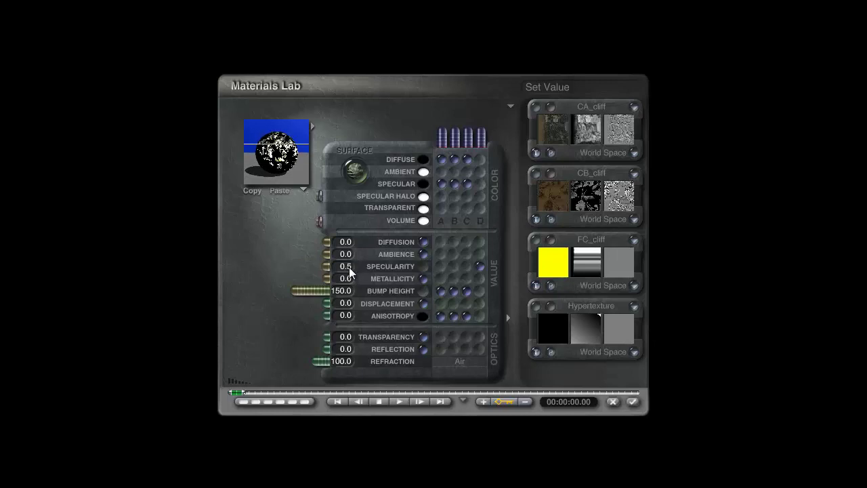
click(634, 402)
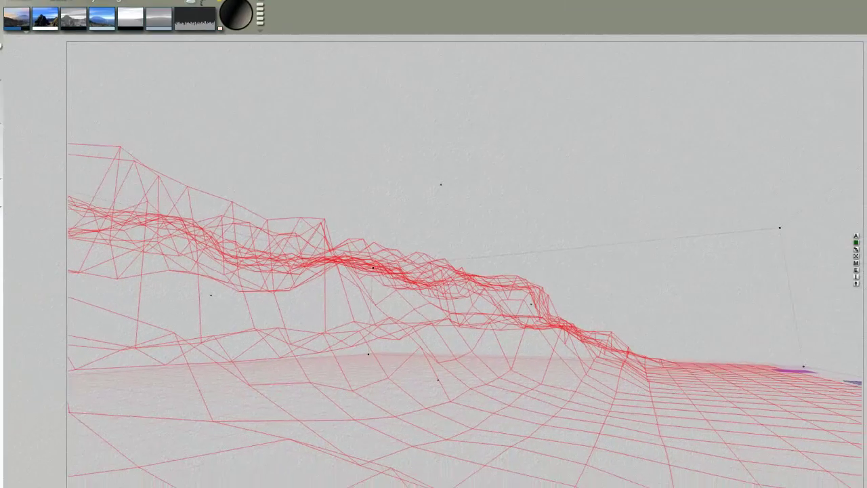
Step: Render the scene, and render regions over the far cliff face, the headland and the sea horizon
click(37, 207)
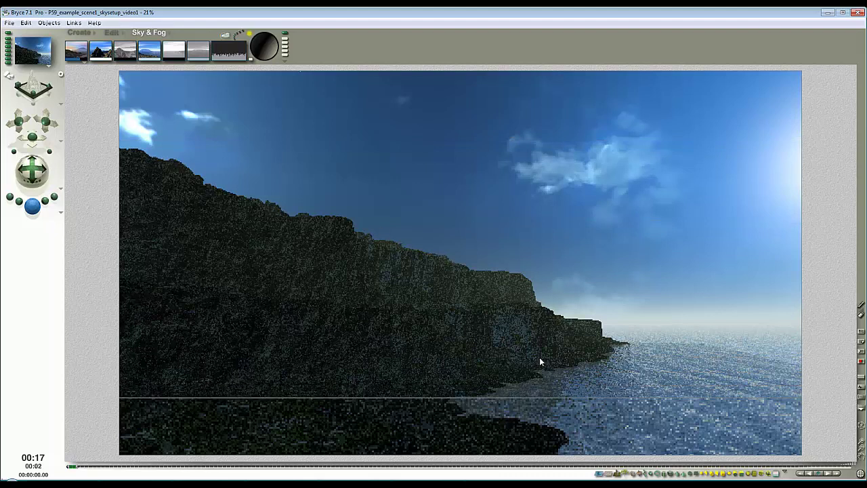
drag(542, 351, 448, 292)
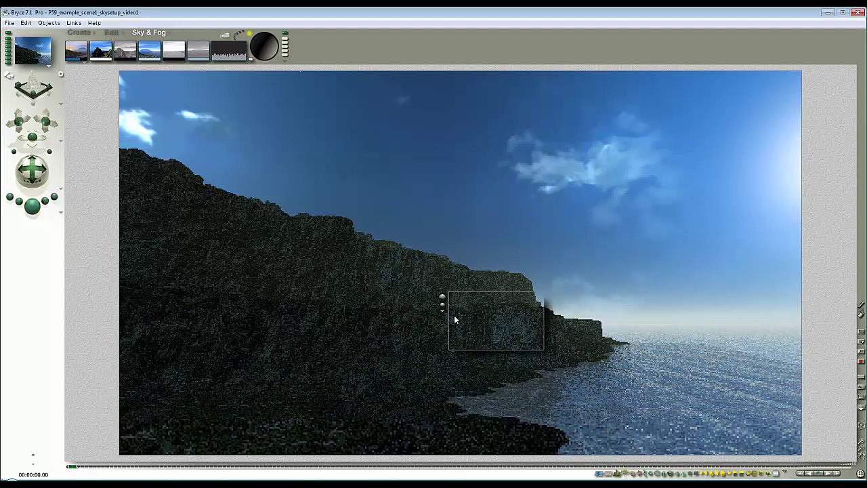
drag(608, 387, 513, 320)
click(505, 324)
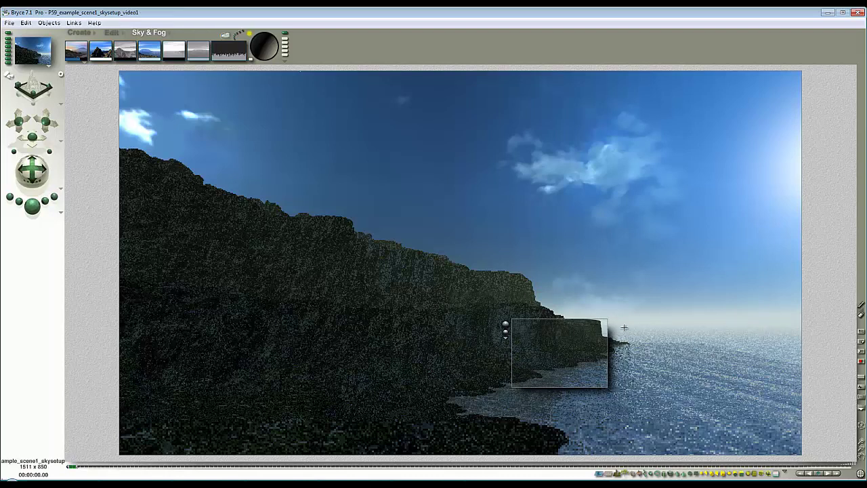
drag(600, 320, 689, 352)
drag(786, 383, 651, 309)
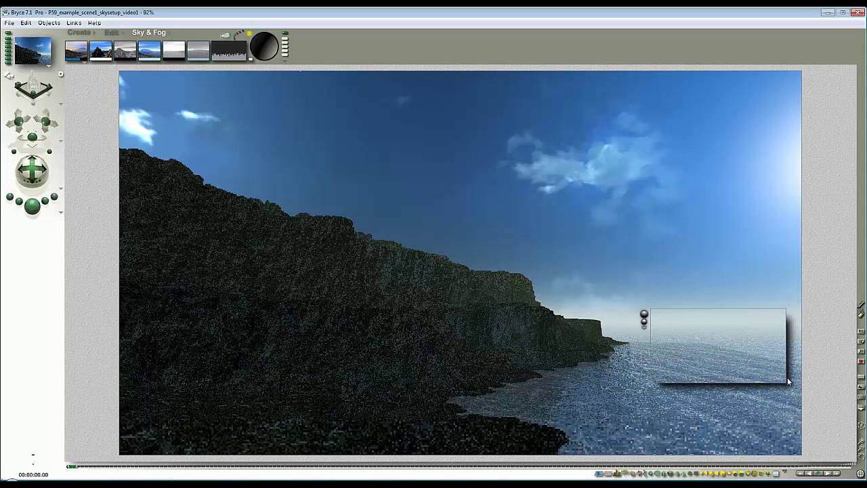
drag(799, 367, 755, 367)
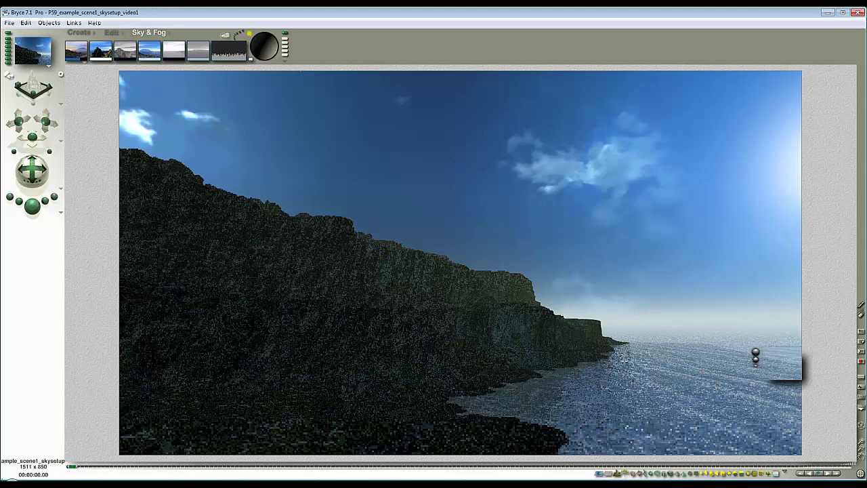
Step: Select Plane 2 in the top view, reset its material to the default, and apply it
key(2)
ctrl+click(574, 419)
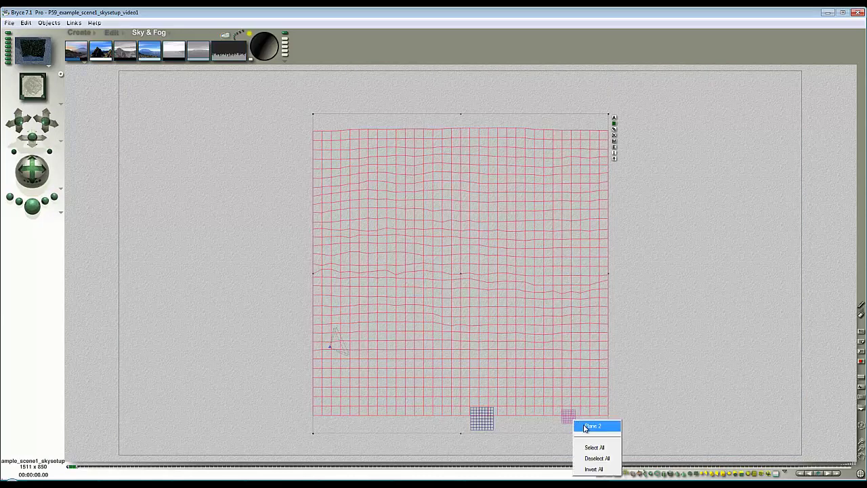
click(586, 427)
click(582, 437)
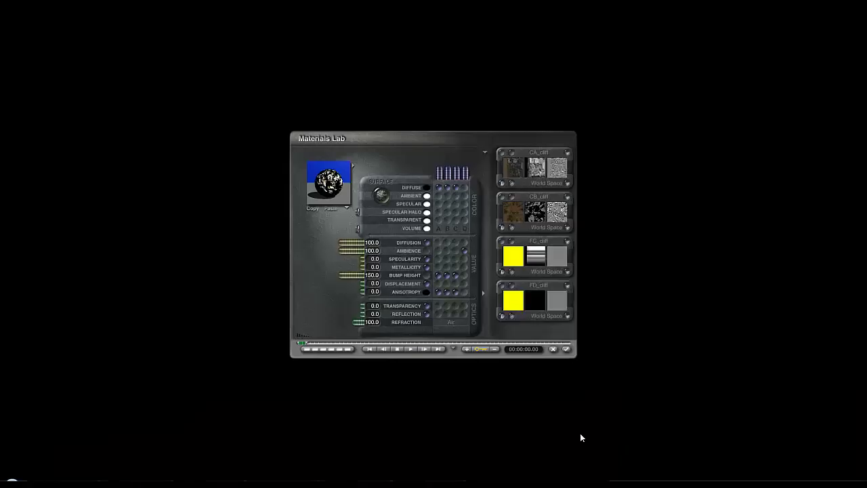
click(357, 228)
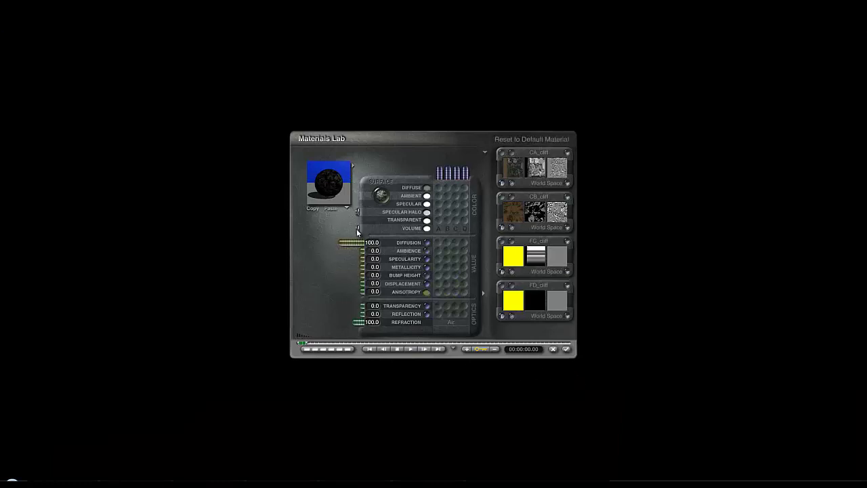
click(568, 350)
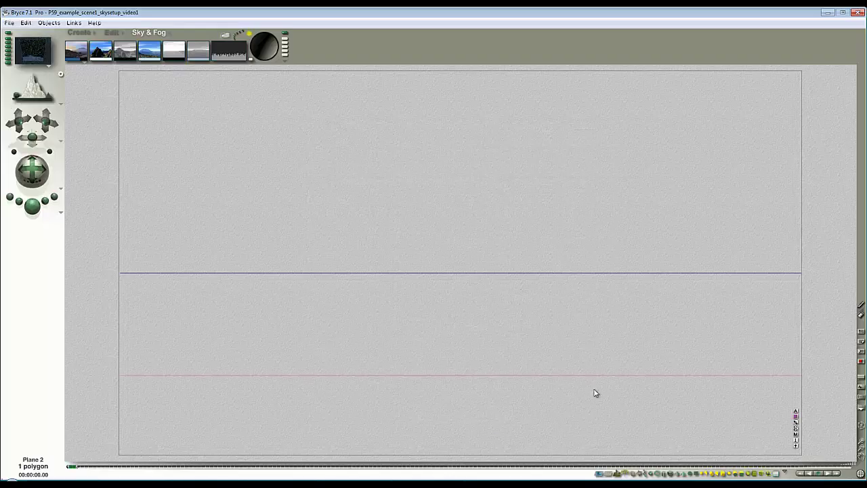
Step: Render the scene again through the camera, and render a region of the sea beyond the headland
click(861, 446)
click(862, 446)
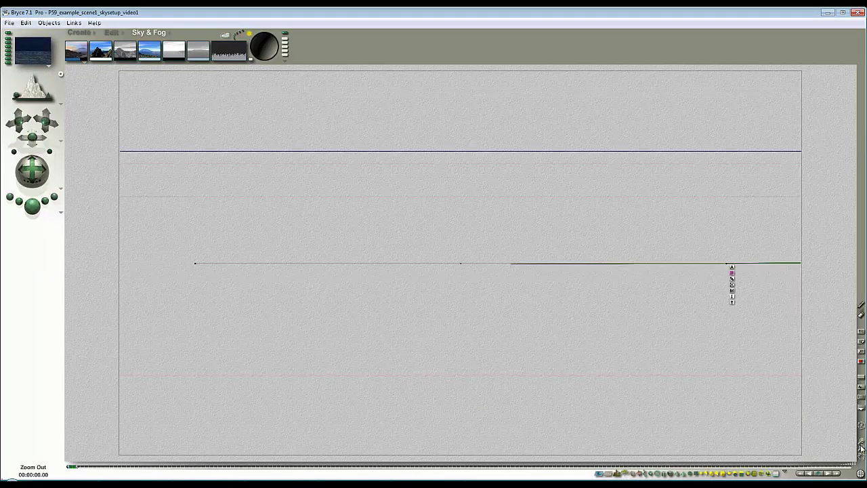
click(861, 445)
click(861, 446)
click(861, 446)
key(1)
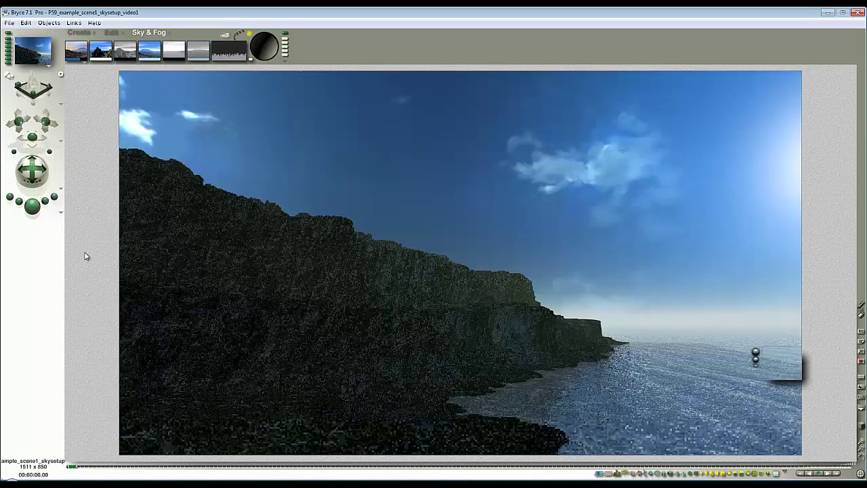
click(32, 208)
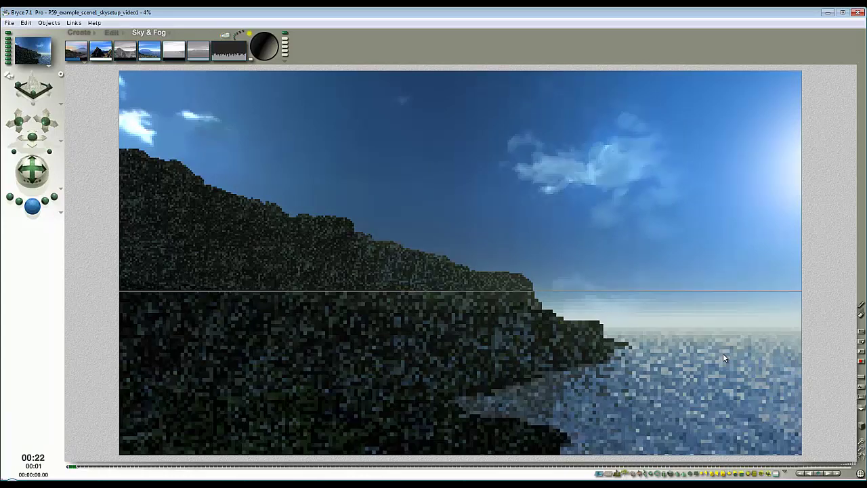
drag(678, 325, 766, 373)
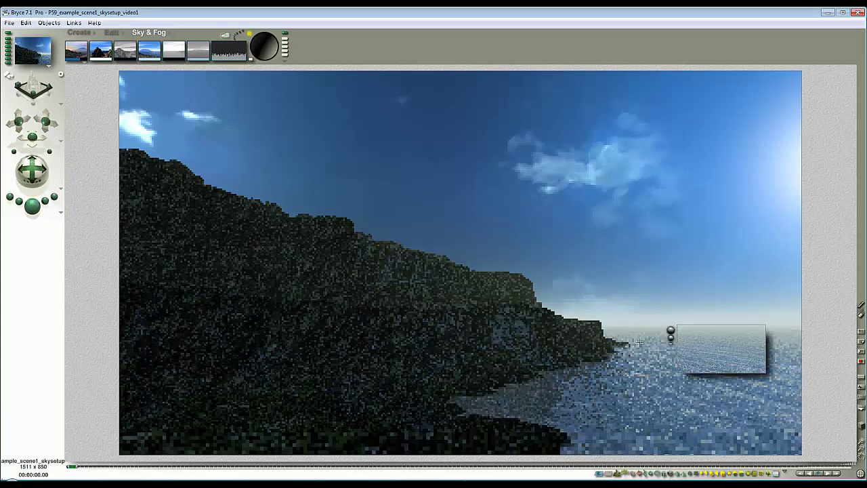
Step: Adjust the height of Plane 2 in a side view, and render a region over the sea horizon through the camera
key(3)
click(112, 32)
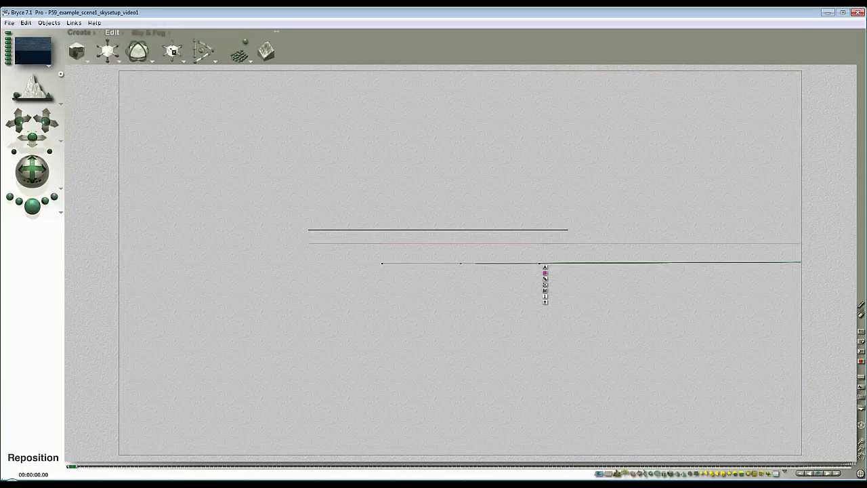
click(406, 263)
key(1)
key(Escape)
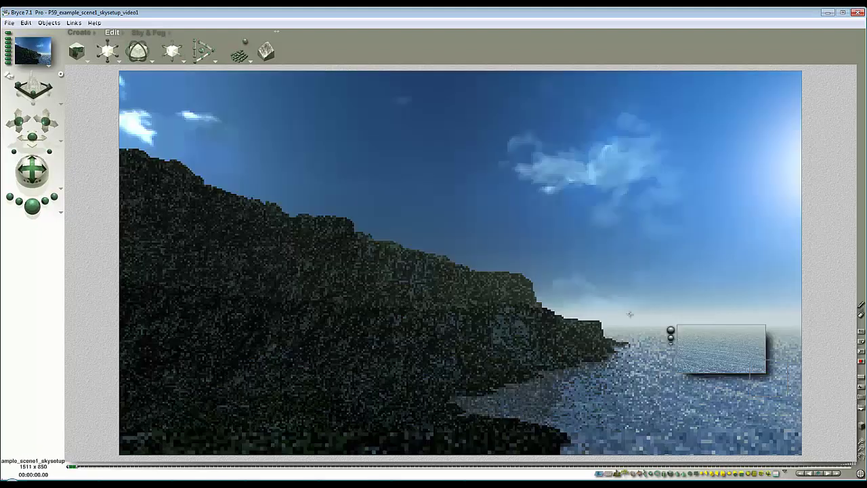
drag(630, 314, 788, 397)
click(623, 319)
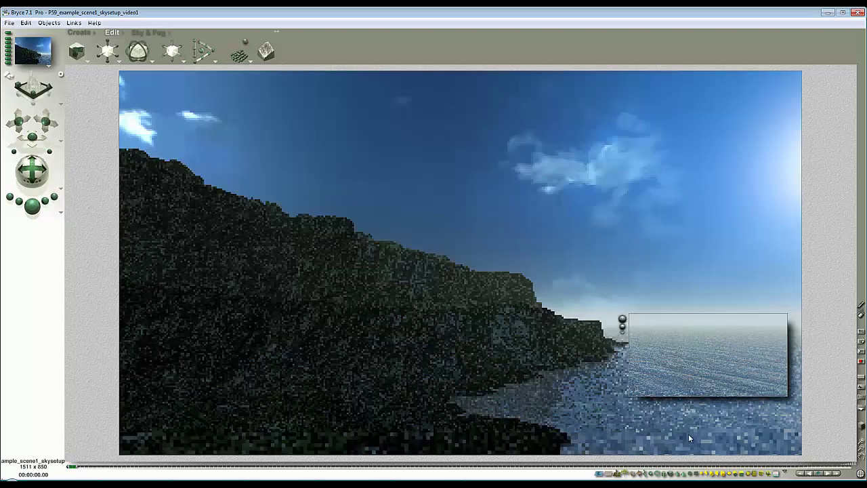
Step: Render a region of the near water, raise Plane 2 slightly in the side view, and render a region over the headland and sea
drag(688, 437, 607, 356)
key(Escape)
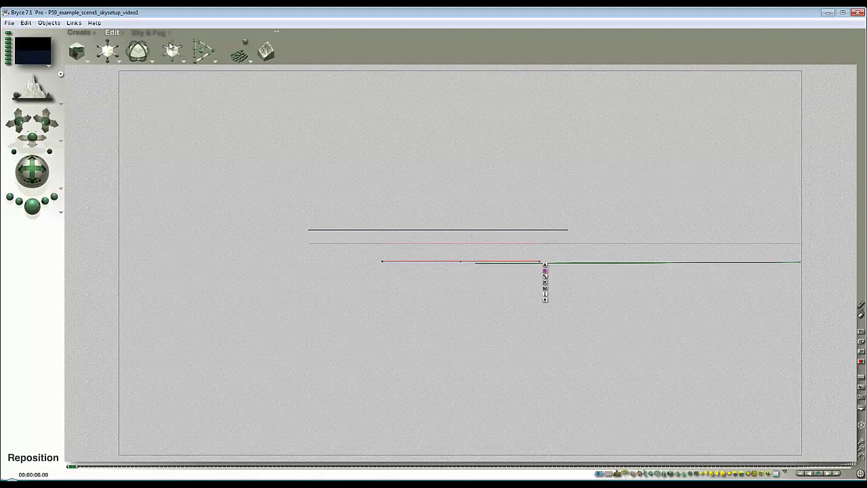
key(Escape)
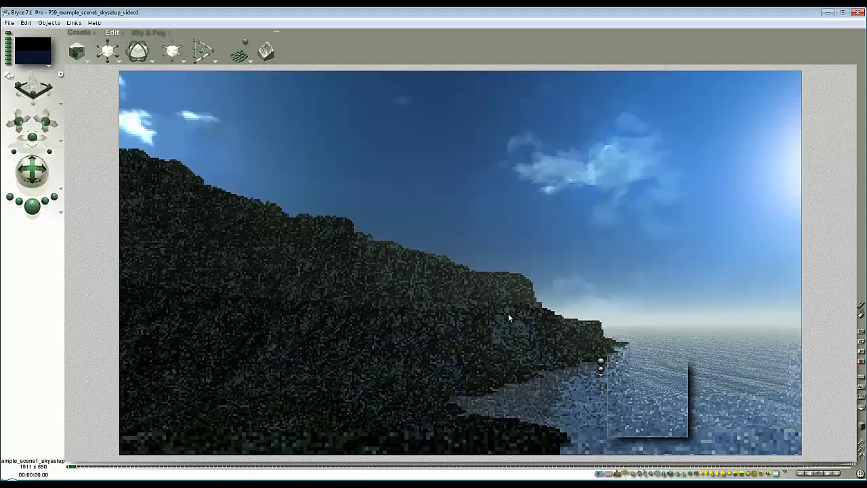
drag(500, 311, 767, 415)
click(494, 320)
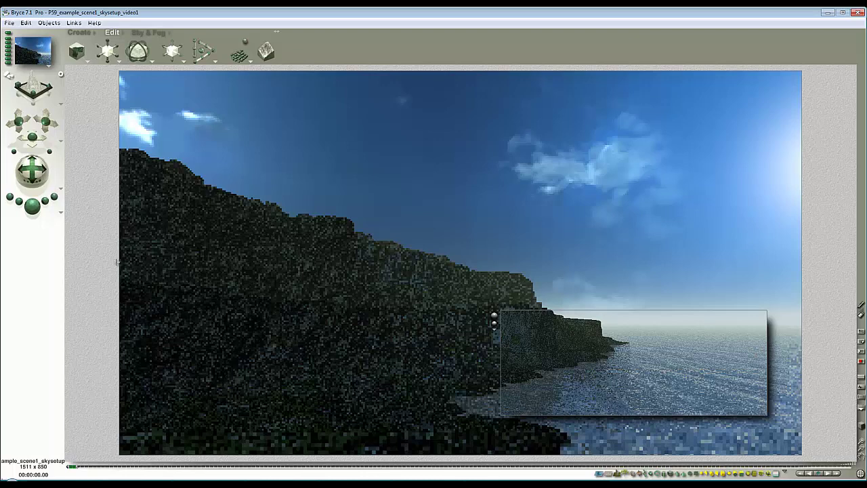
Step: Select the Cliff_4096 terrain, set its material's Diffusion to 50, and render the scene with the applied material
key(Escape)
right_click(377, 281)
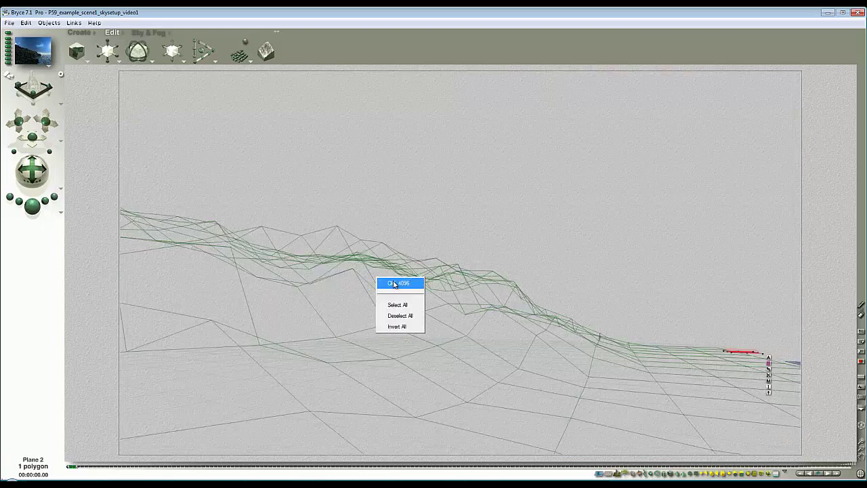
click(394, 284)
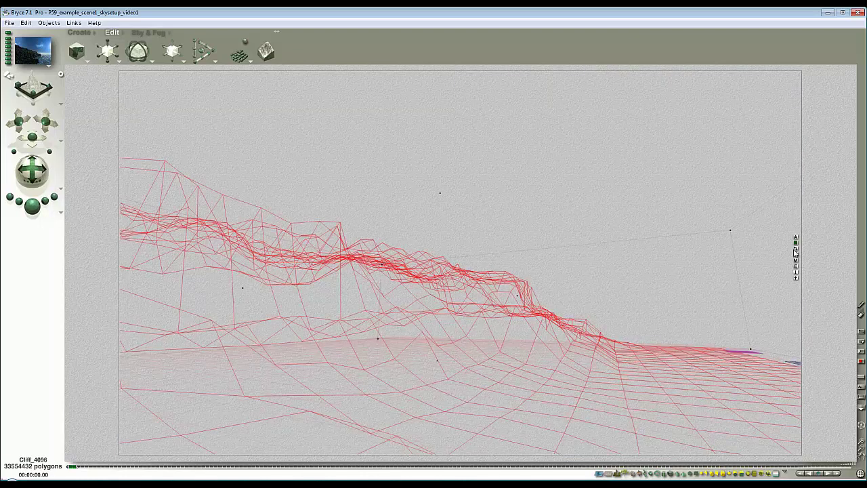
key(ctrl+m)
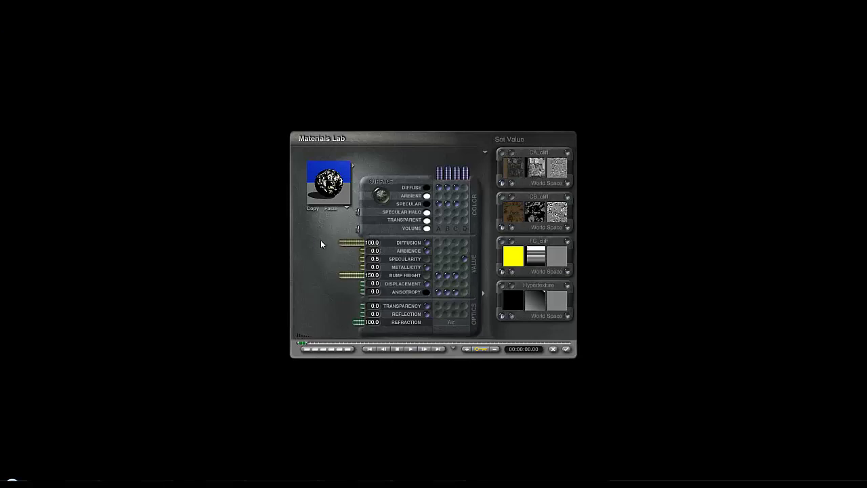
click(372, 243)
text(50)
key(Return)
click(566, 350)
key(ctrl+r)
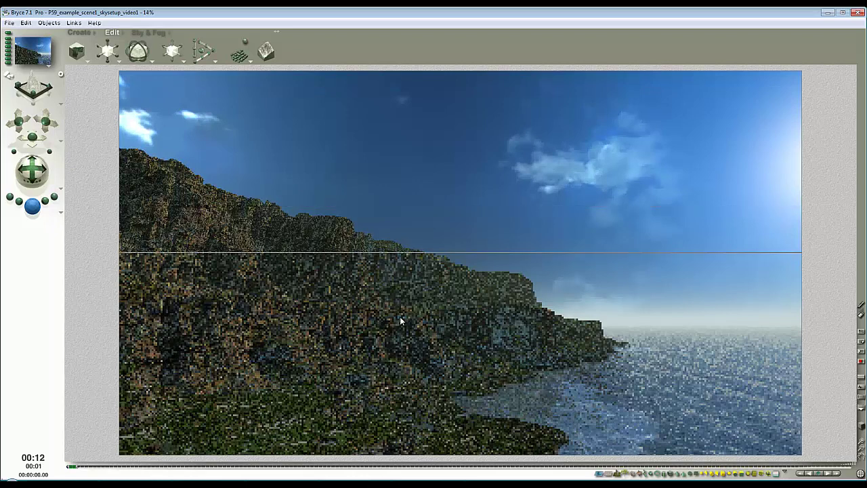
Step: Set the Specular sun intensity to 50 in the Sky Lab and apply it
click(147, 33)
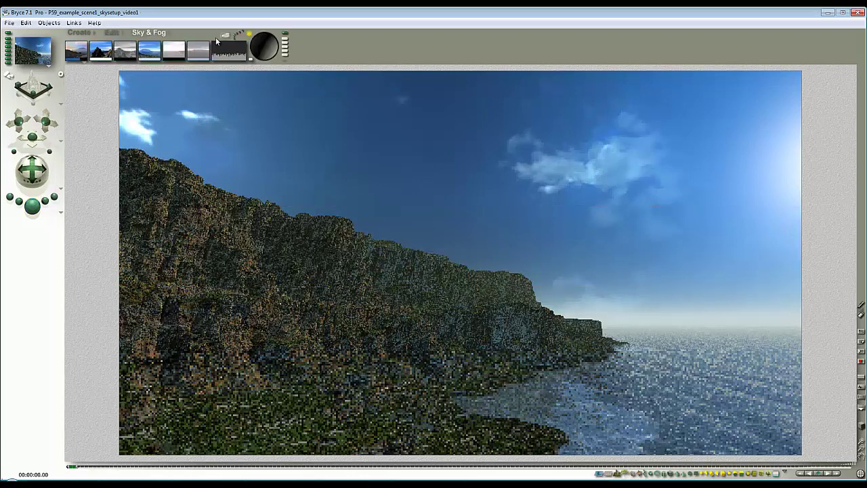
click(226, 45)
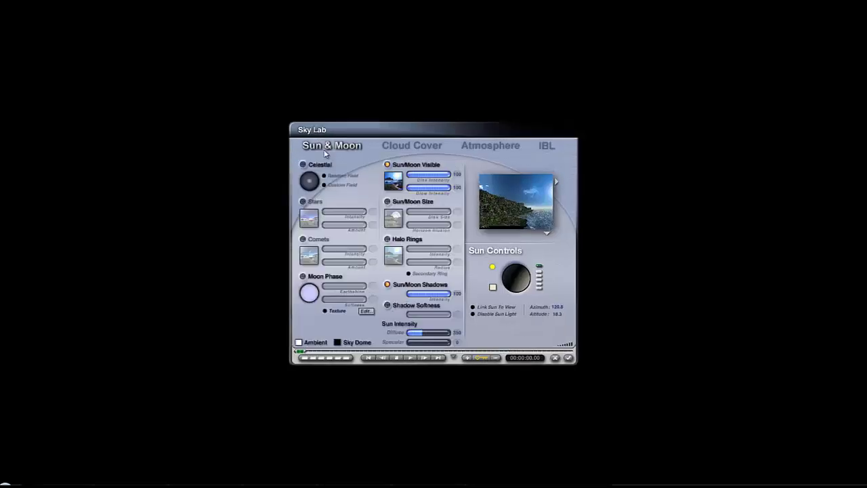
text(50)
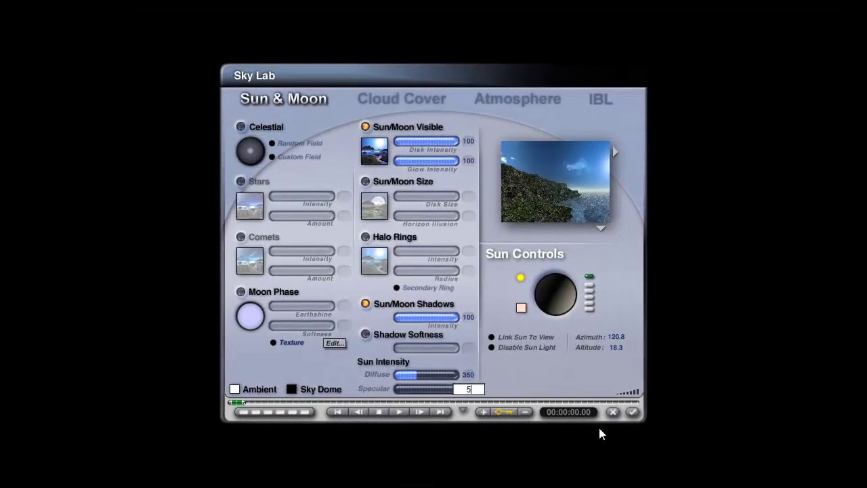
key(Return)
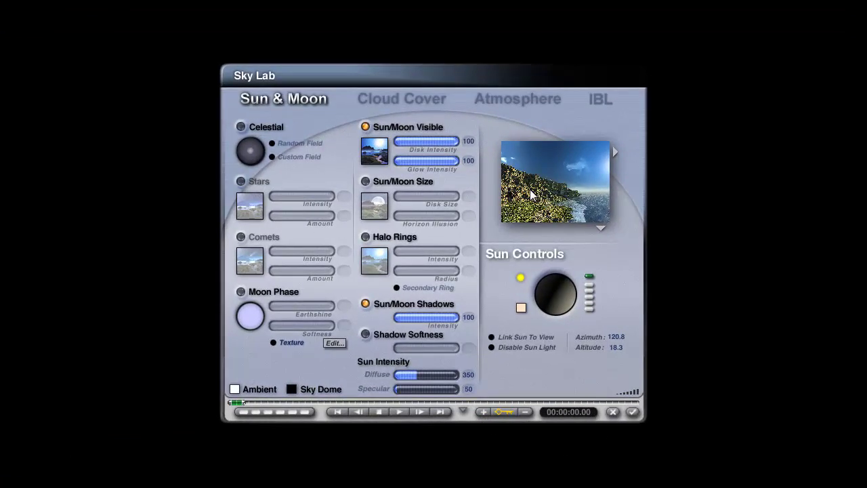
click(640, 413)
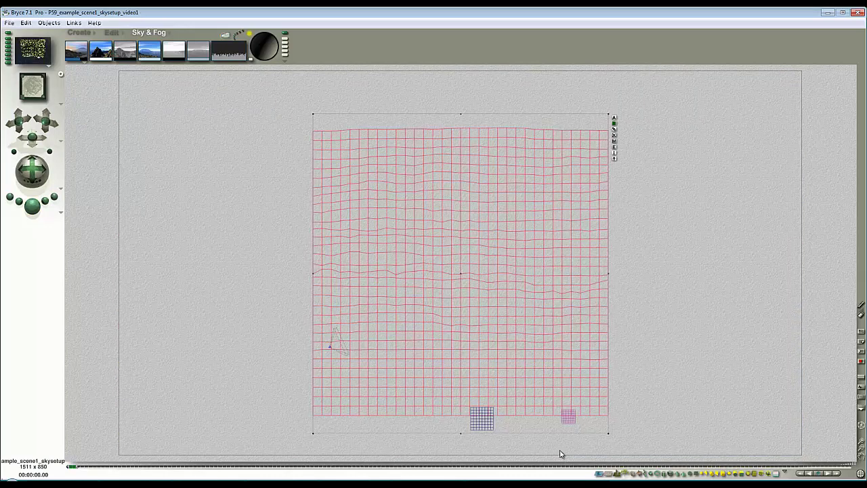
Step: Select Plane 2 in the top view, raise it along the Y axis, and render the scene through the camera
click(568, 417)
click(581, 427)
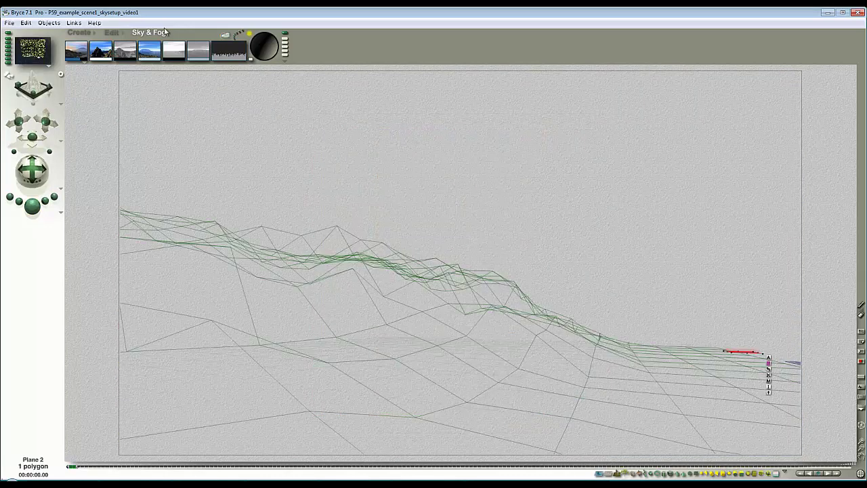
click(112, 32)
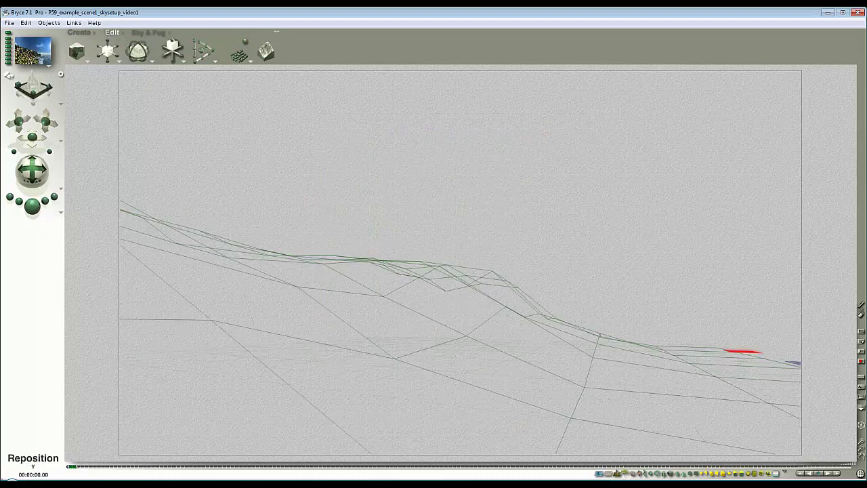
drag(172, 42, 123, 116)
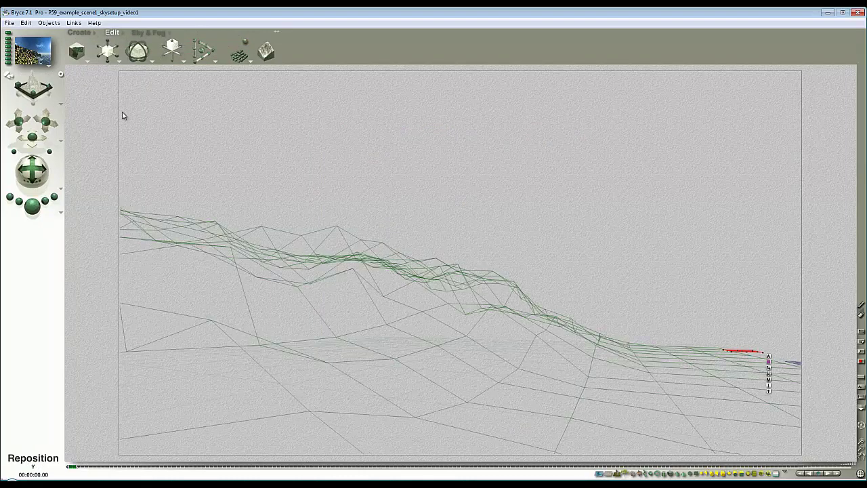
click(31, 215)
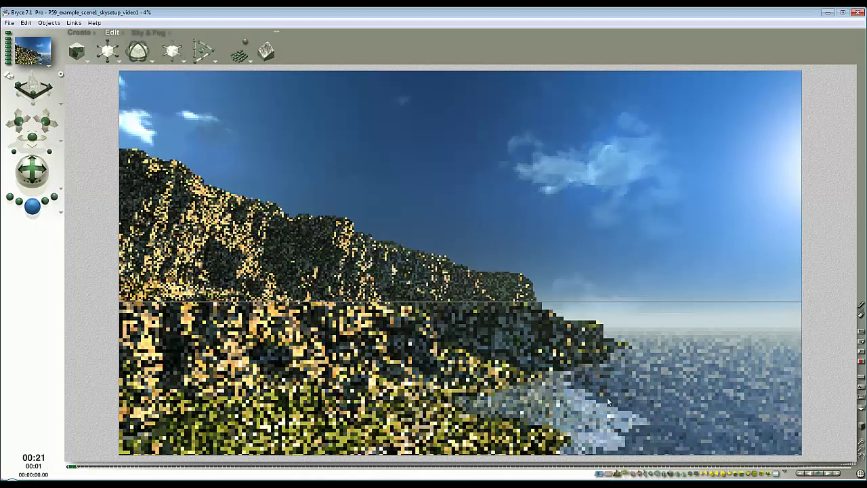
Step: Check Plane 2 from the side, raise it a little, and render two regions over the water beside the near shore
key(4)
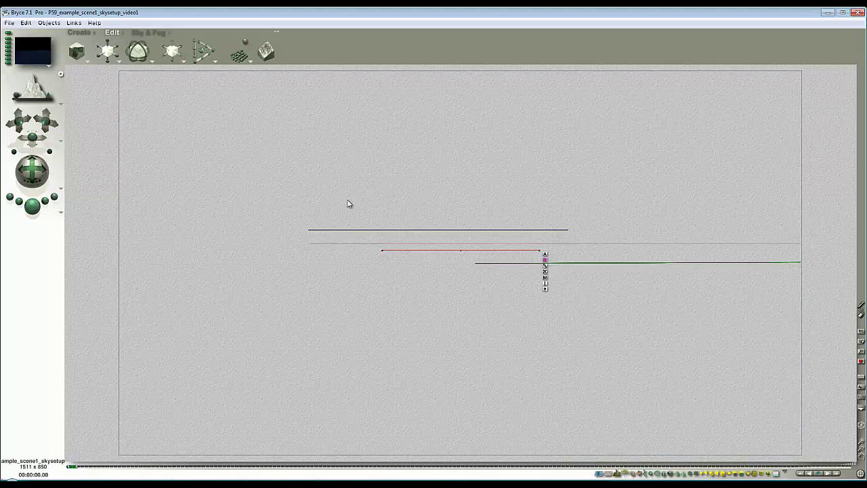
key(1)
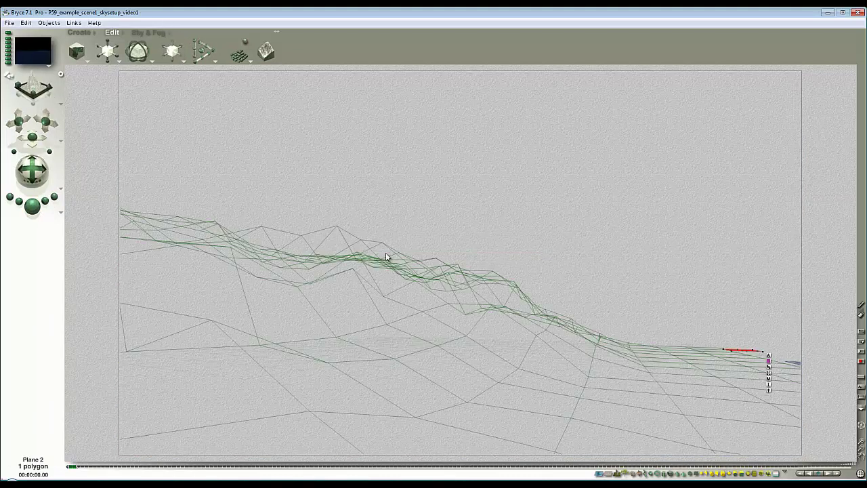
drag(515, 363, 625, 454)
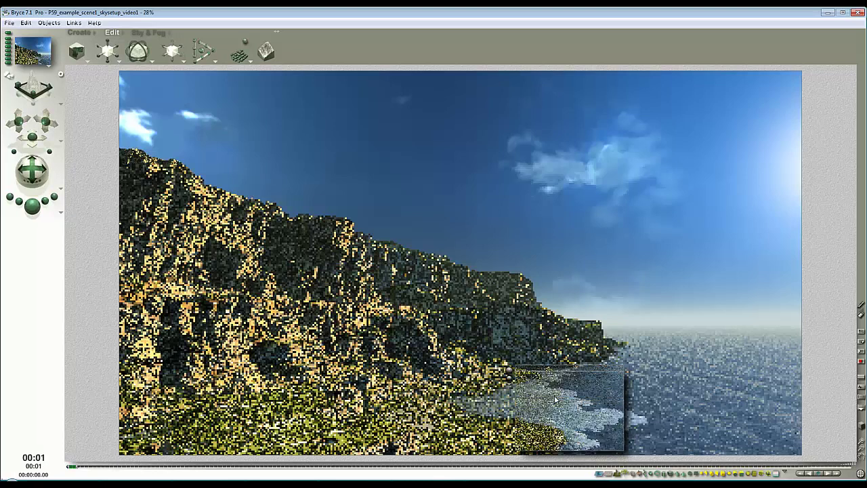
drag(614, 400, 654, 439)
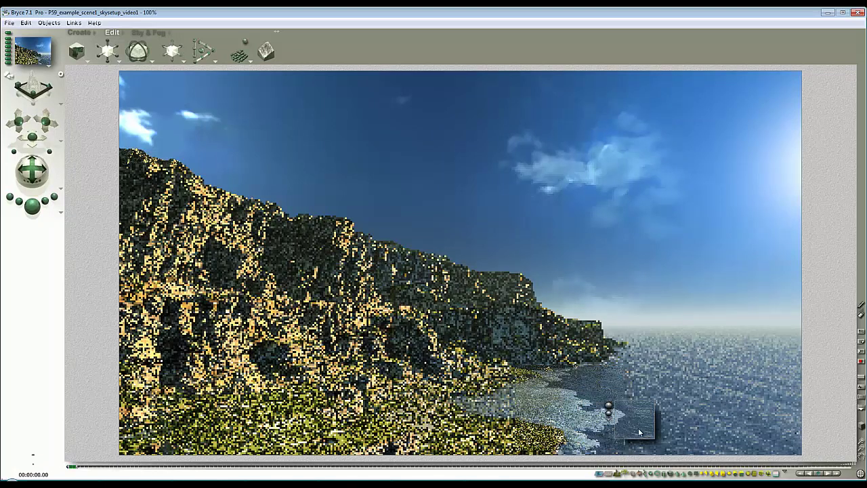
Step: Raise Plane 2 slightly again in the side view, and render a larger region over the shoreline and near water
key(3)
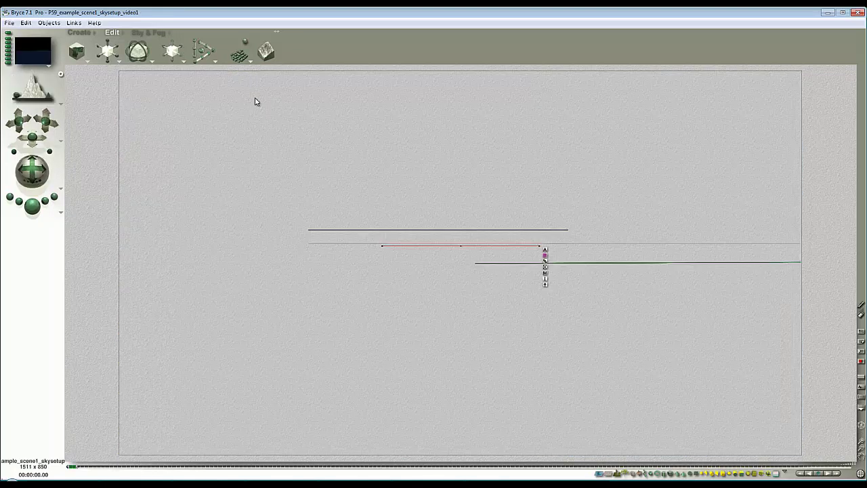
drag(173, 42, 176, 42)
key(1)
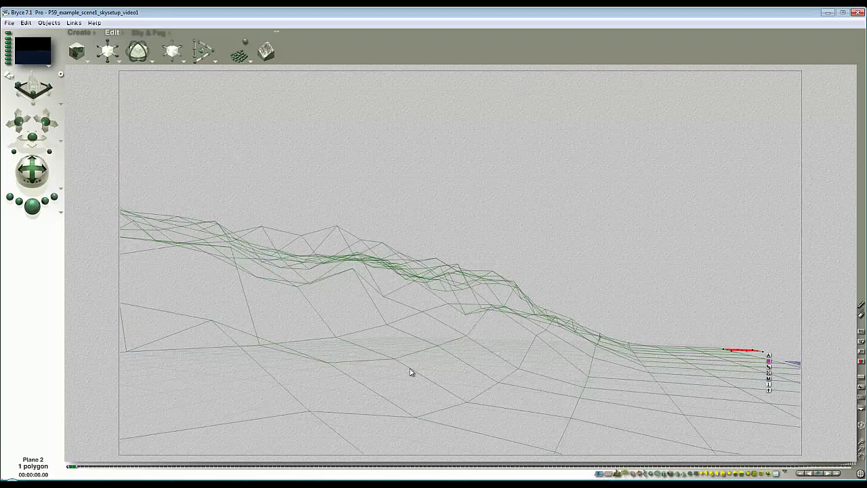
key(Escape)
drag(625, 434, 418, 349)
click(413, 357)
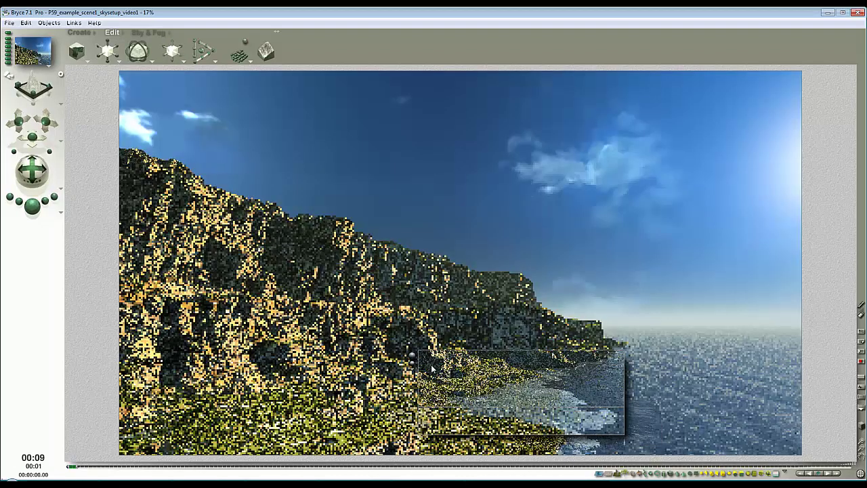
Step: Fine-tune the height of Plane 2 in the side view, and render the whole scene through the camera
key(3)
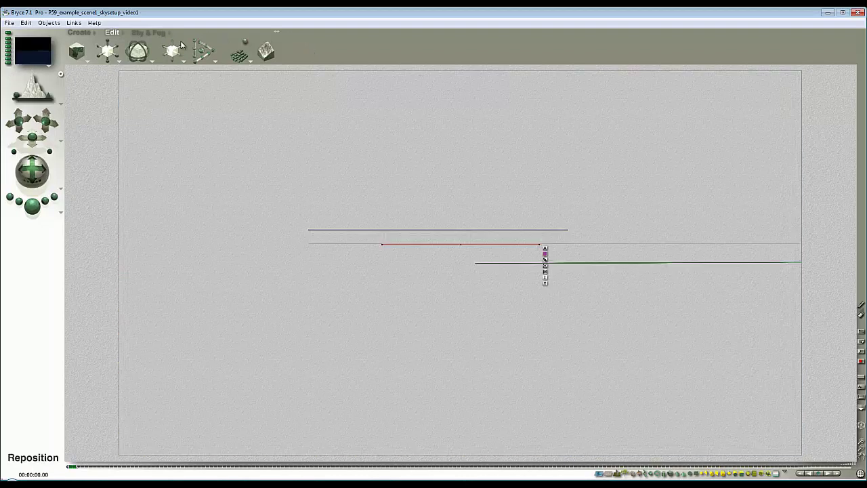
drag(175, 44, 175, 43)
key(1)
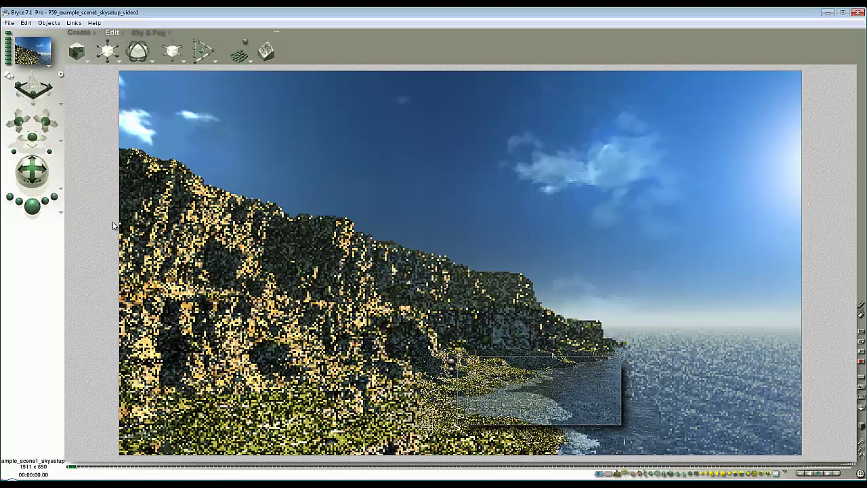
click(32, 205)
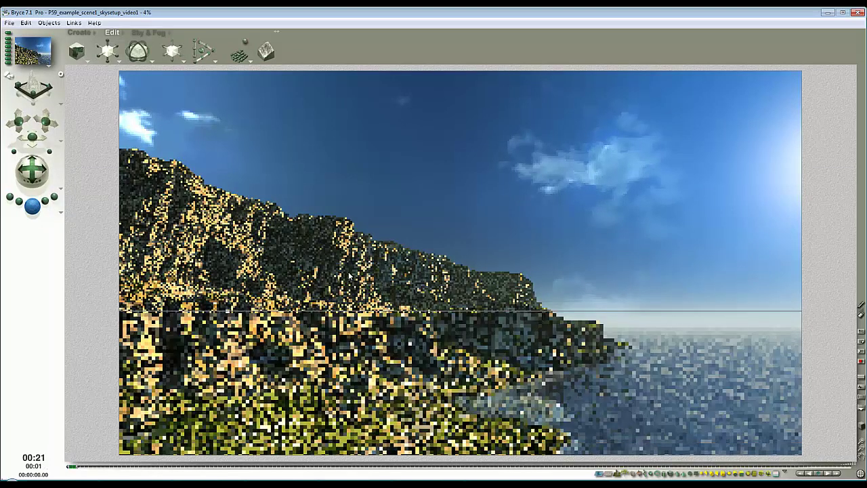
click(353, 299)
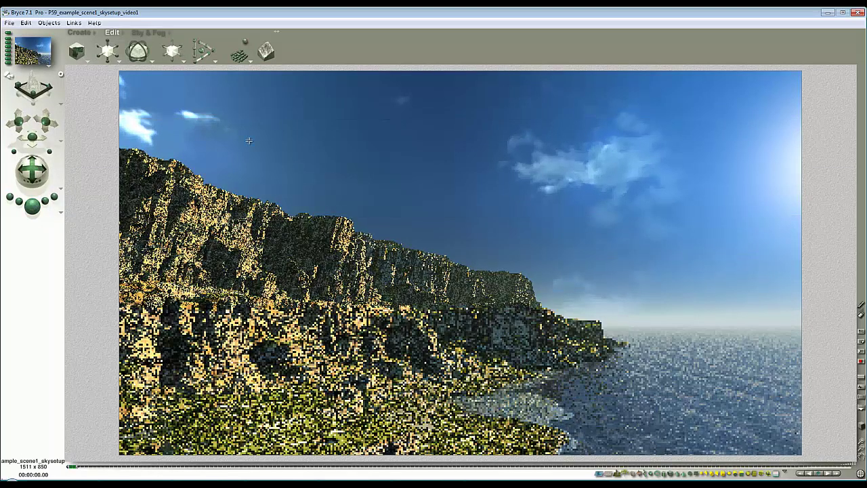
Step: Lower the Specular sun intensity in the Sky Lab, apply it, and render the scene
click(148, 32)
click(237, 73)
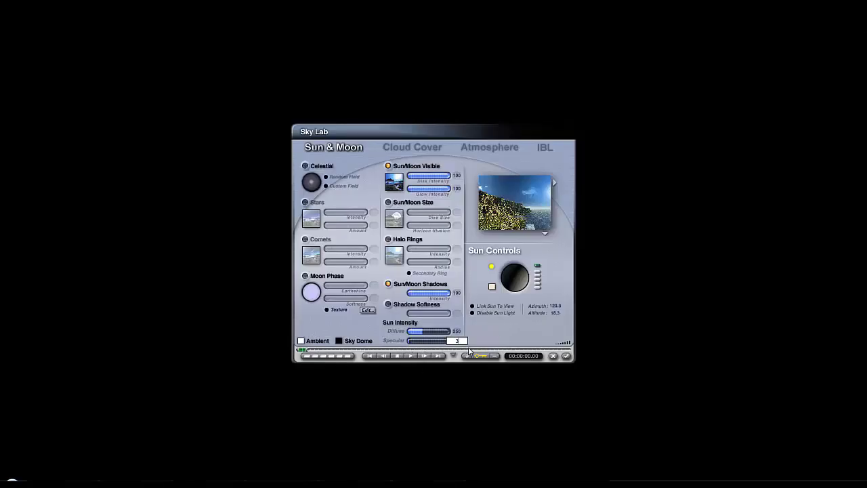
click(566, 357)
click(28, 214)
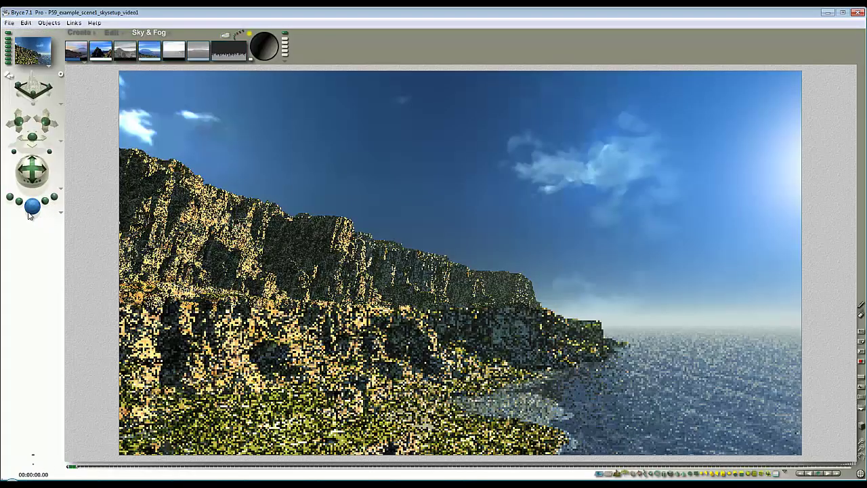